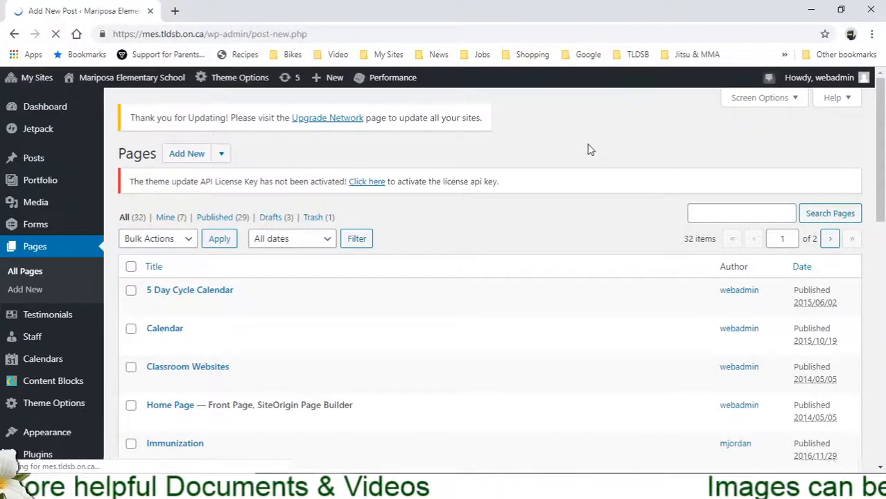
# Open the shortcode inserter from the empty body of the new post and filter the shortcodes to the Gallery type.
pyautogui.scroll(-2, 588, 149)
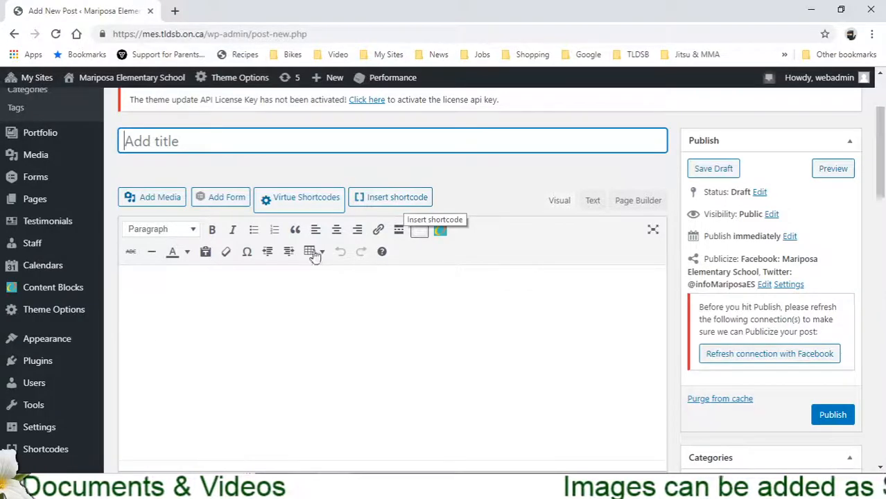
pyautogui.click(206, 334)
pyautogui.scroll(-2, 389, 352)
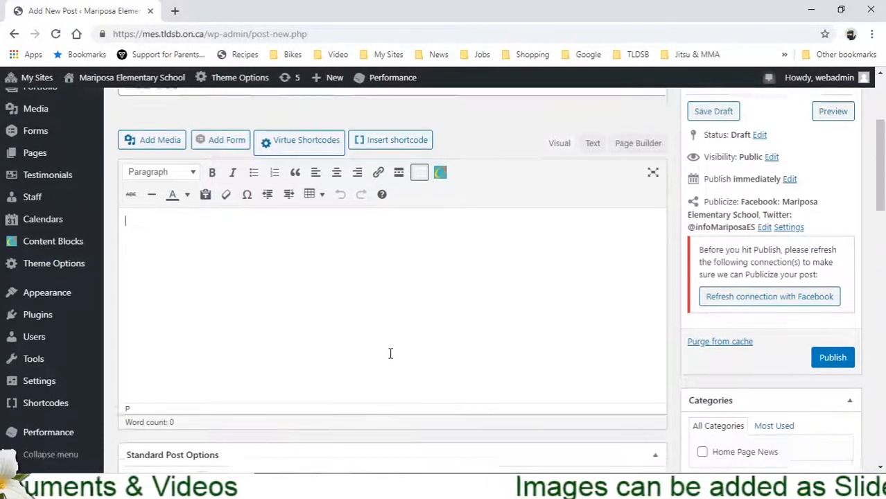
pyautogui.click(393, 132)
pyautogui.scroll(-2, 413, 158)
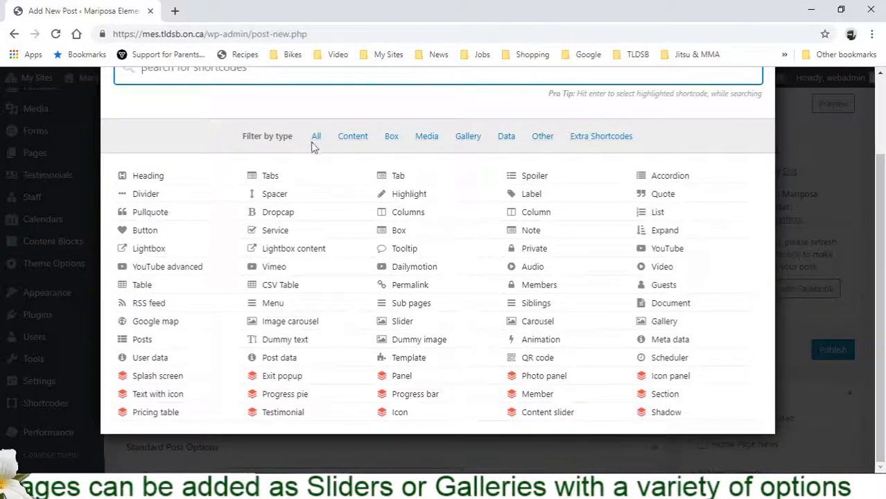
pyautogui.click(469, 137)
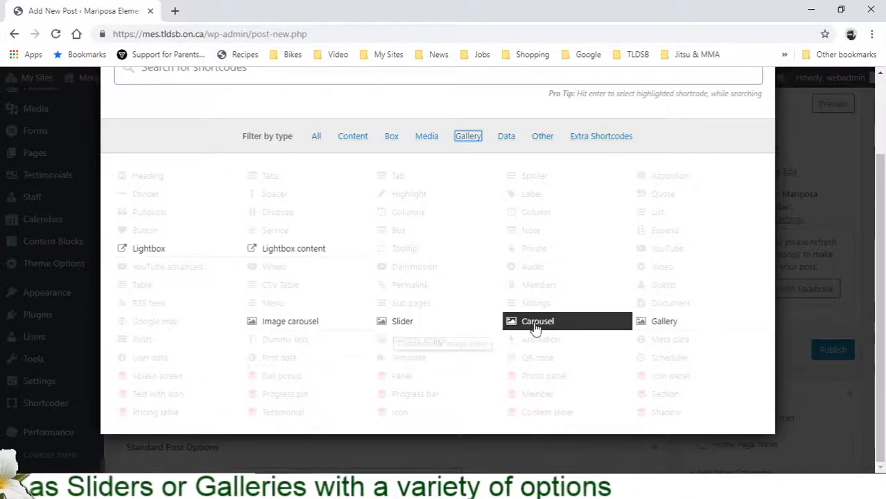
# Choose the Gallery shortcode with Media library as its image source and open the image picker.
pyautogui.click(664, 322)
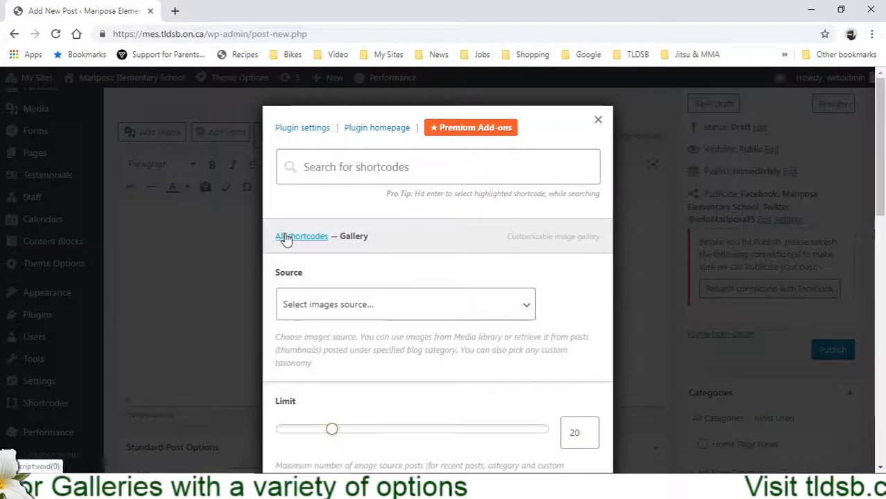
pyautogui.scroll(-1, 414, 231)
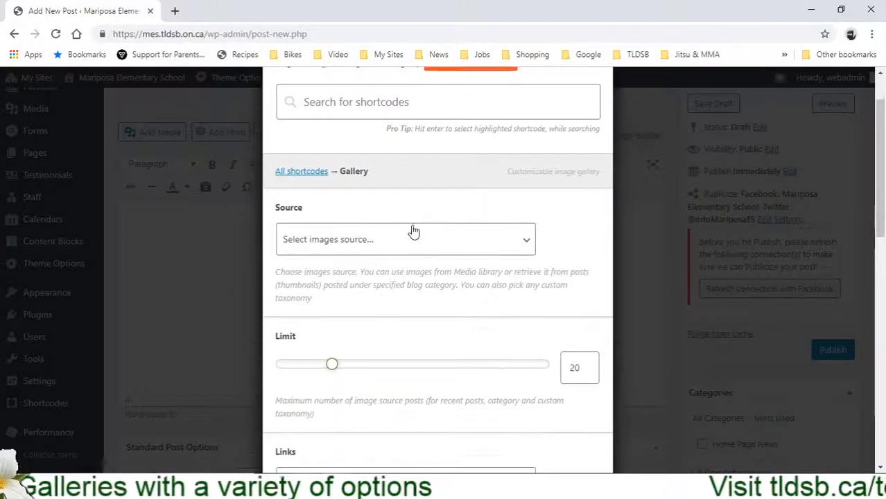
pyautogui.click(313, 251)
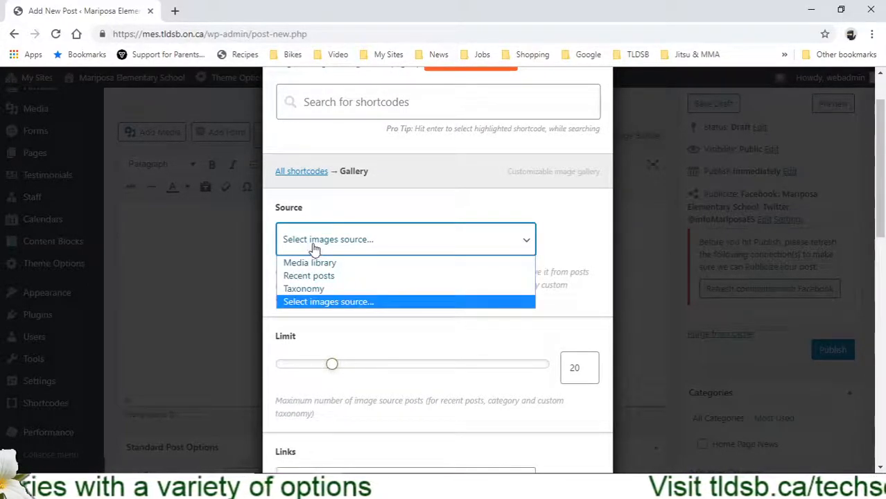
pyautogui.click(314, 264)
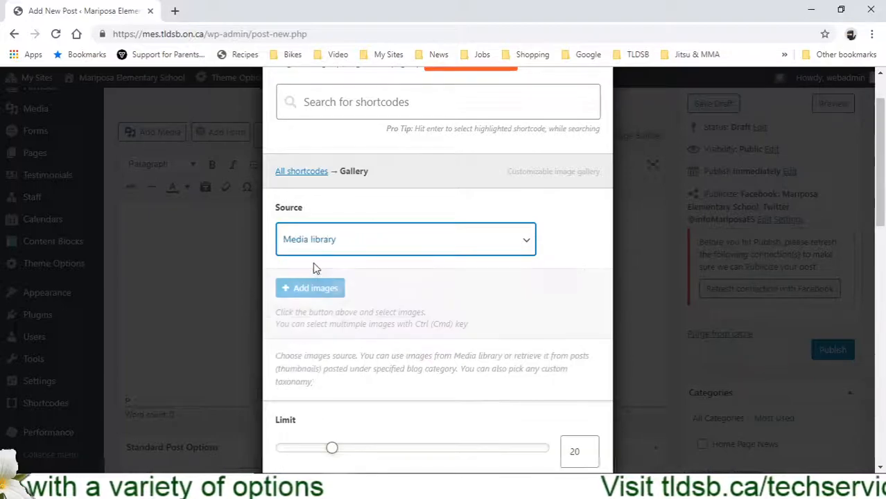
pyautogui.click(312, 291)
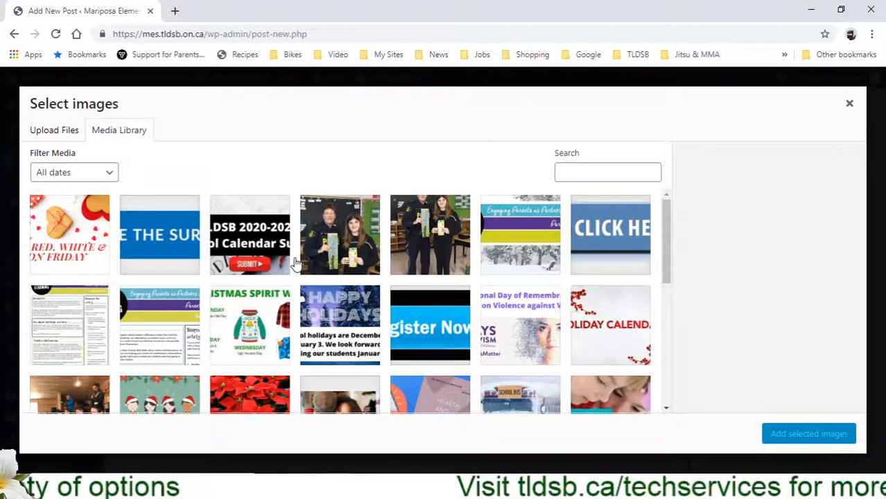
# Add six images to the gallery: Red, White and Pink Day, officer with student, Christmas Spirit Week, kindergarten, food allergy holiday and DECE appreciation day.
pyautogui.click(71, 231)
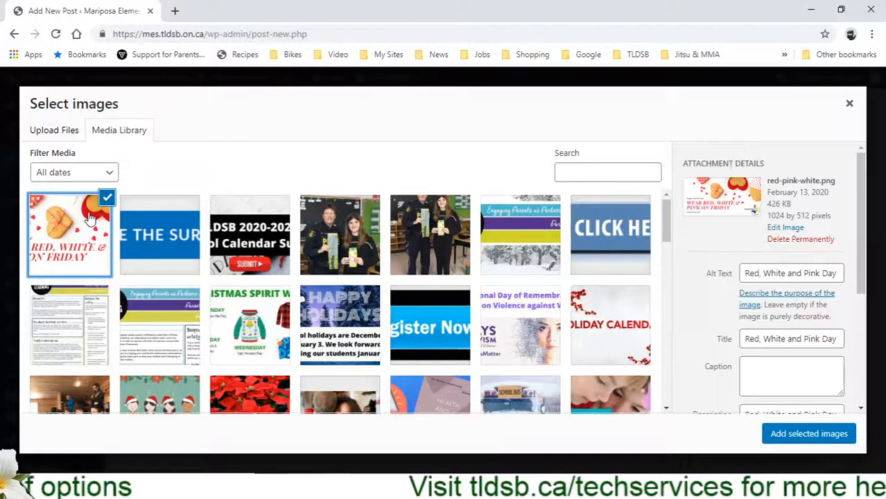
pyautogui.click(347, 233)
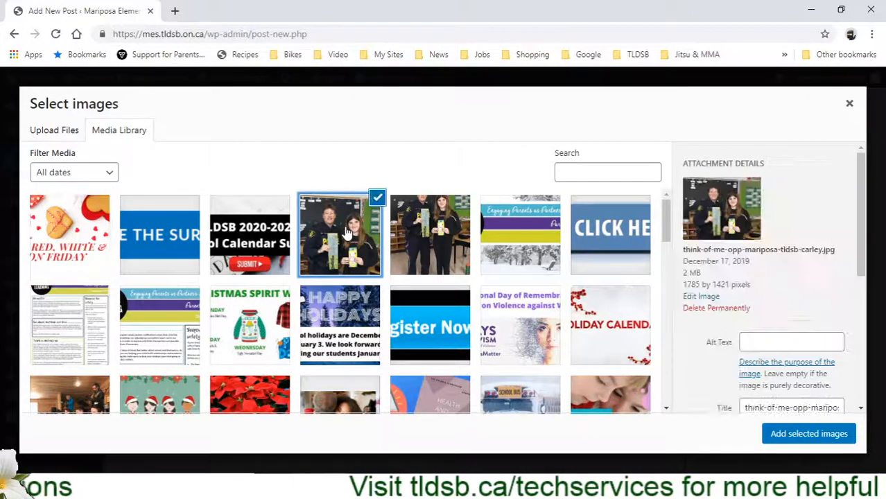
pyautogui.click(106, 221)
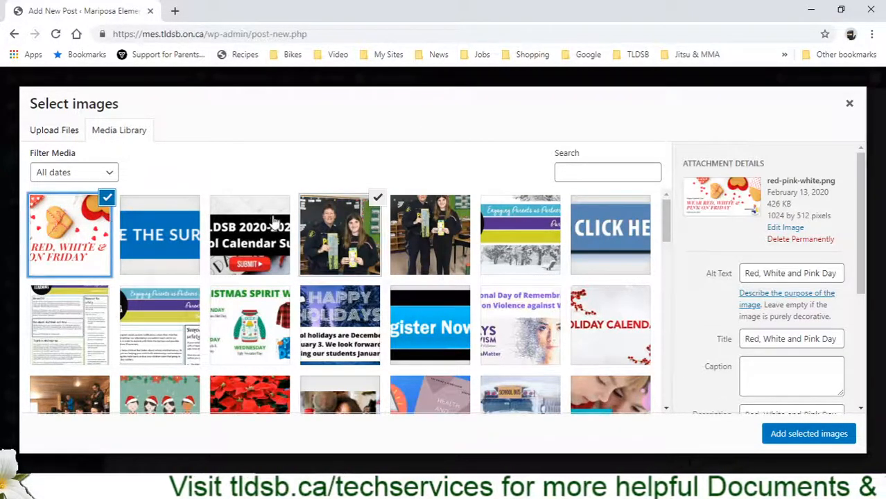
pyautogui.click(275, 323)
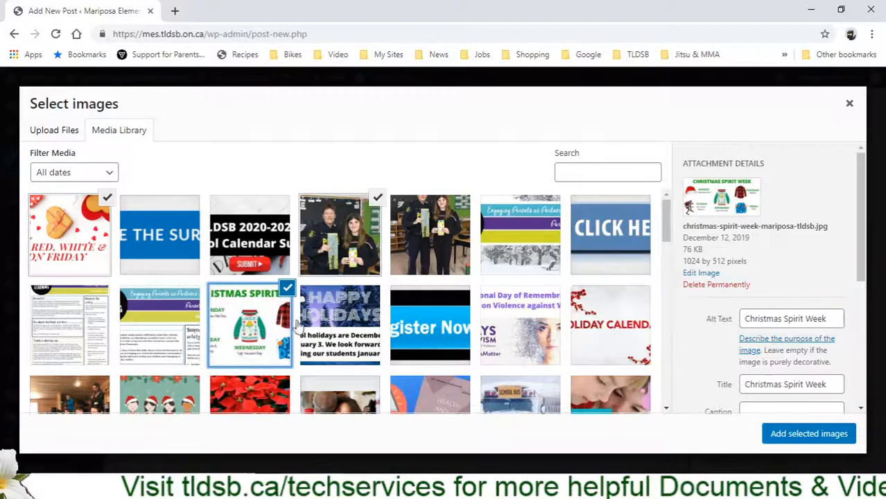
pyautogui.hotkey('ctrl', '-')
pyautogui.scroll(-2, 425, 347)
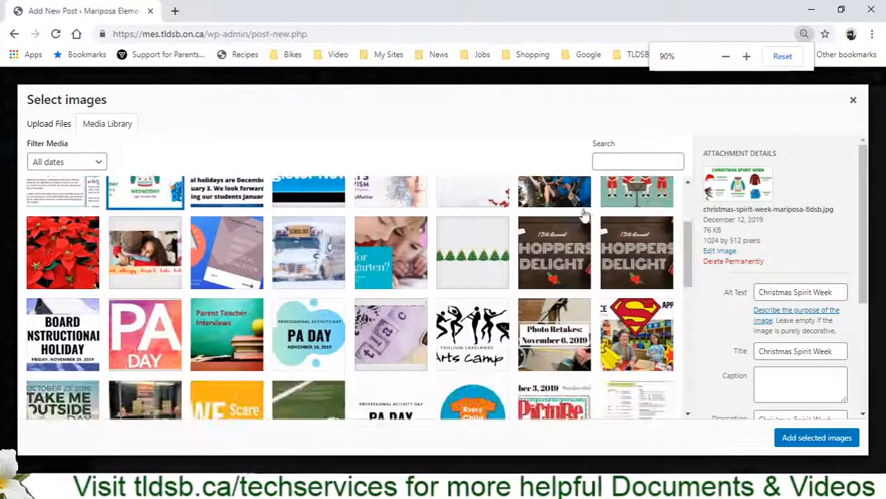
pyautogui.click(409, 248)
pyautogui.click(175, 245)
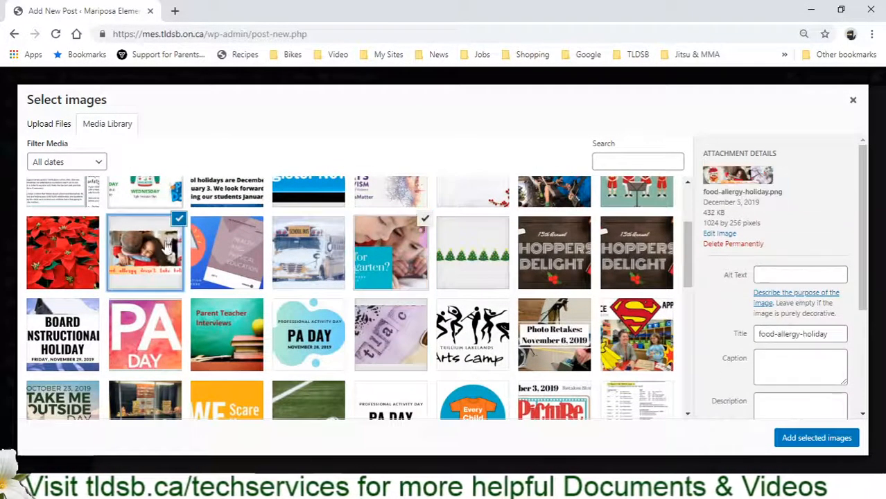
pyautogui.click(628, 339)
pyautogui.scroll(2, 628, 338)
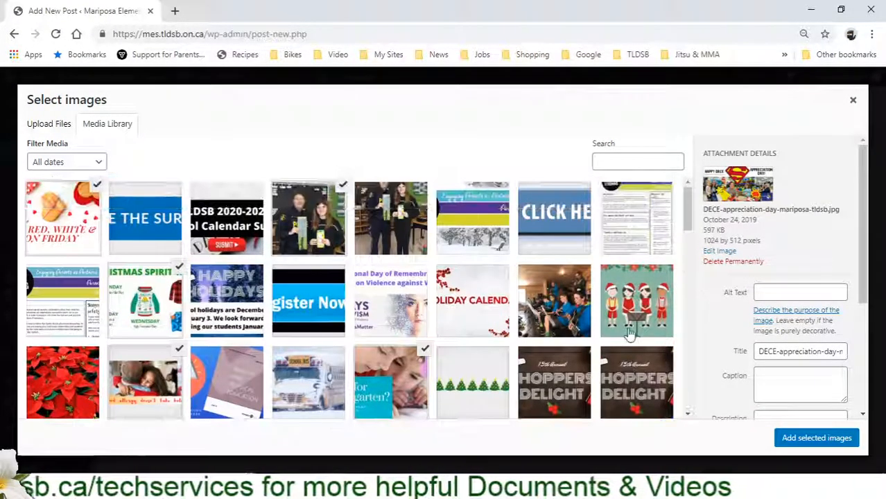
pyautogui.click(810, 438)
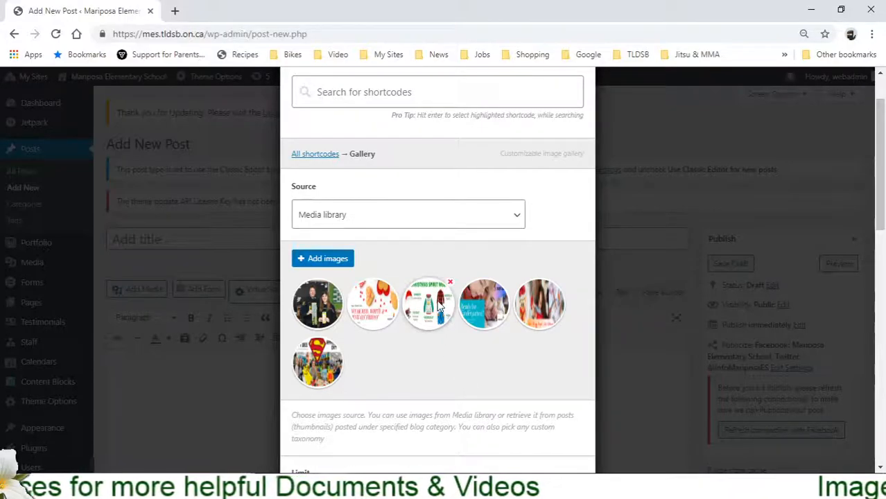
# Review the images added to the gallery and the choices available as its image source.
pyautogui.moveTo(450, 288)
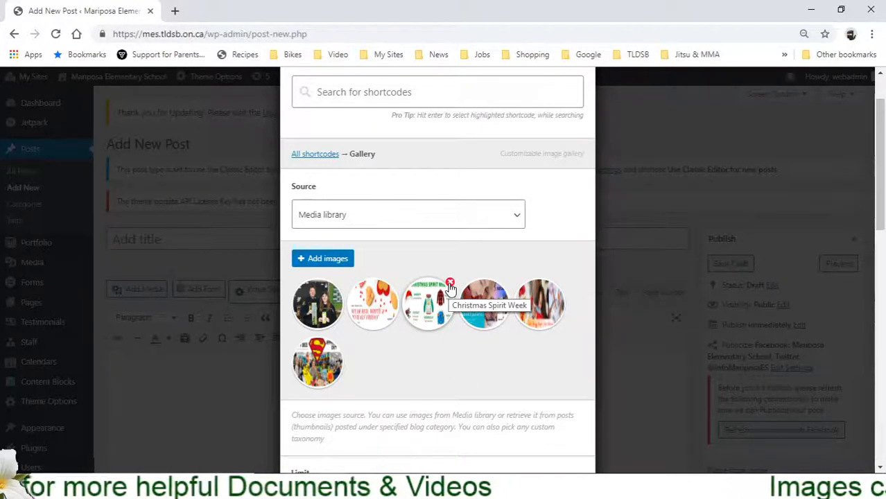
pyautogui.scroll(-1, 450, 288)
pyautogui.scroll(-4, 450, 288)
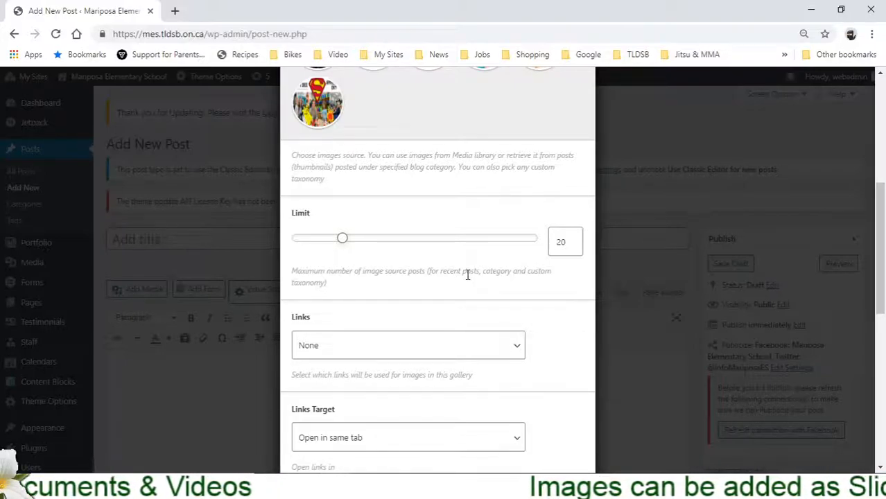
pyautogui.scroll(5, 468, 276)
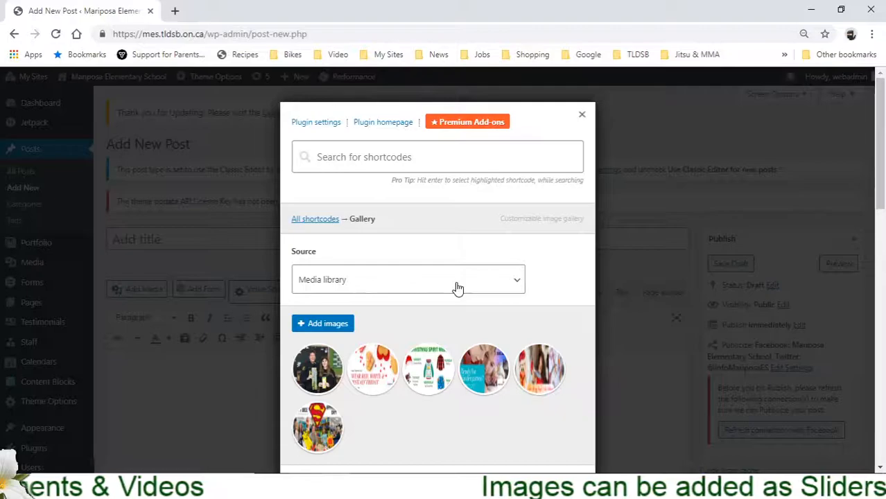
pyautogui.click(458, 289)
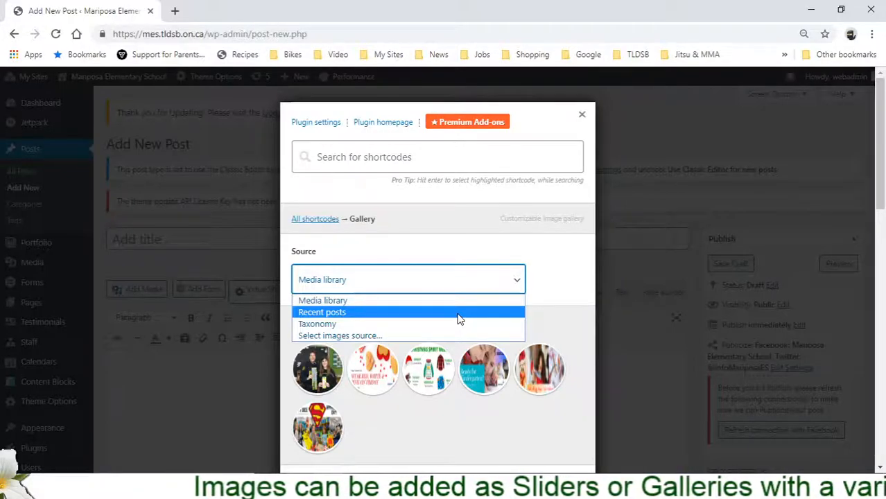
# Link the gallery images to Full-size image and set the links target to Open in new tab.
pyautogui.scroll(-4, 513, 240)
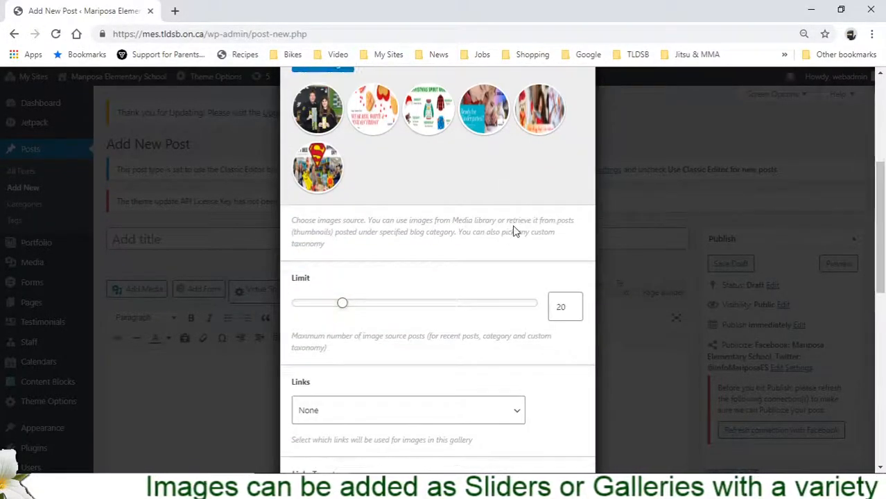
pyautogui.scroll(-3, 512, 231)
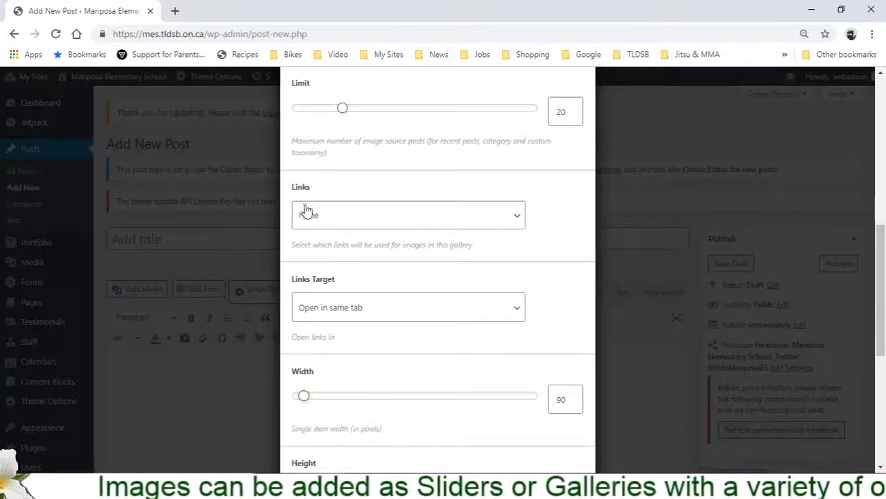
pyautogui.click(412, 222)
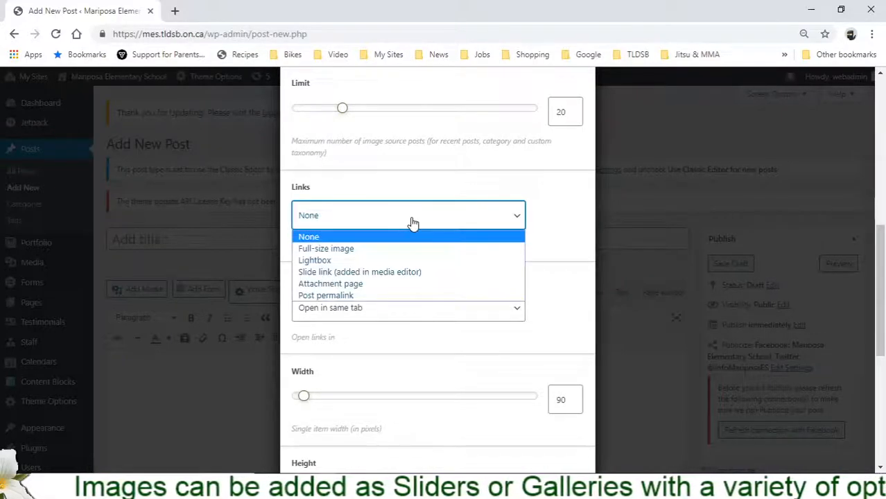
pyautogui.click(346, 251)
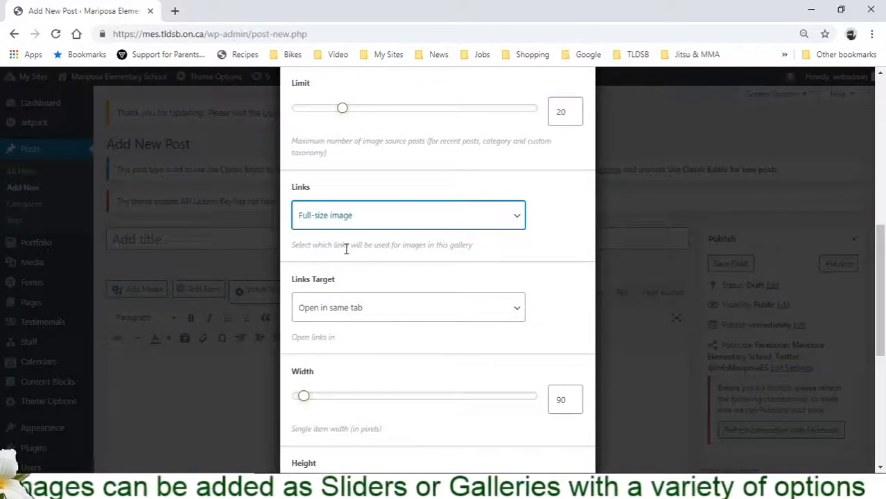
pyautogui.scroll(-1, 346, 248)
pyautogui.scroll(-1, 346, 248)
pyautogui.click(348, 249)
pyautogui.click(360, 277)
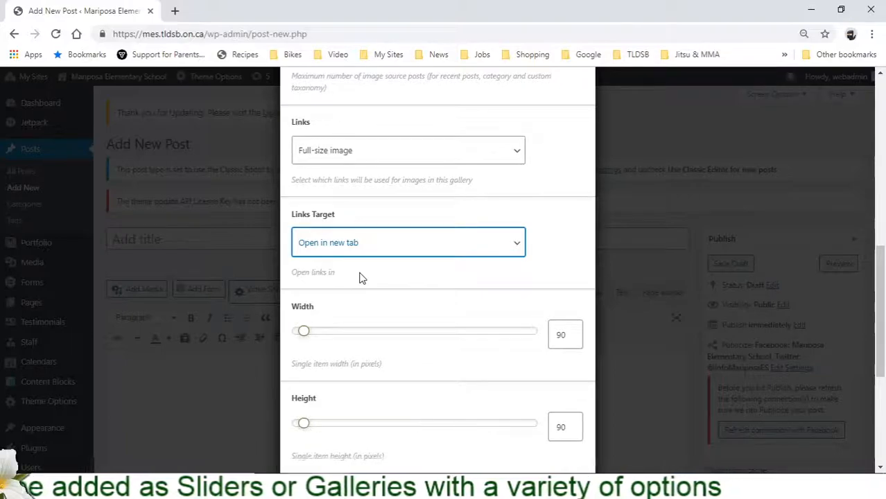
# Generate a live preview of the gallery and examine its thumbnails and mouse-over titles.
pyautogui.scroll(-2, 359, 277)
pyautogui.scroll(-1, 360, 278)
pyautogui.scroll(-1, 360, 277)
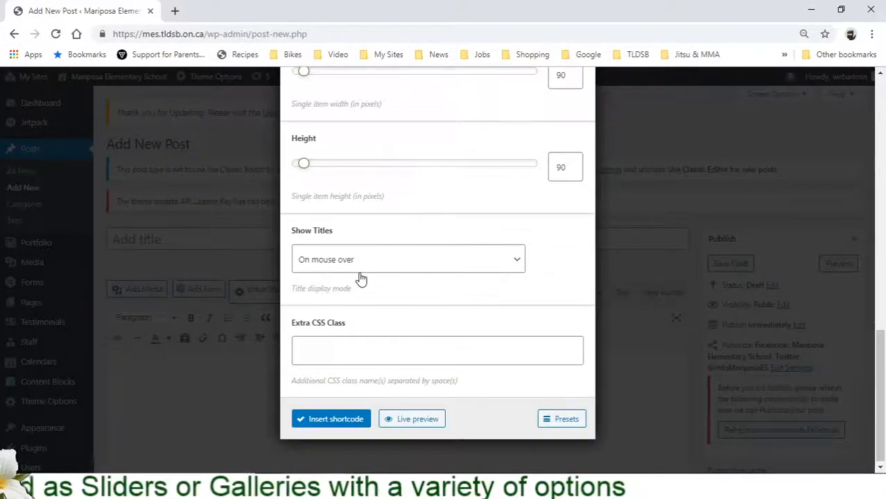
pyautogui.click(397, 421)
pyautogui.scroll(-1, 396, 417)
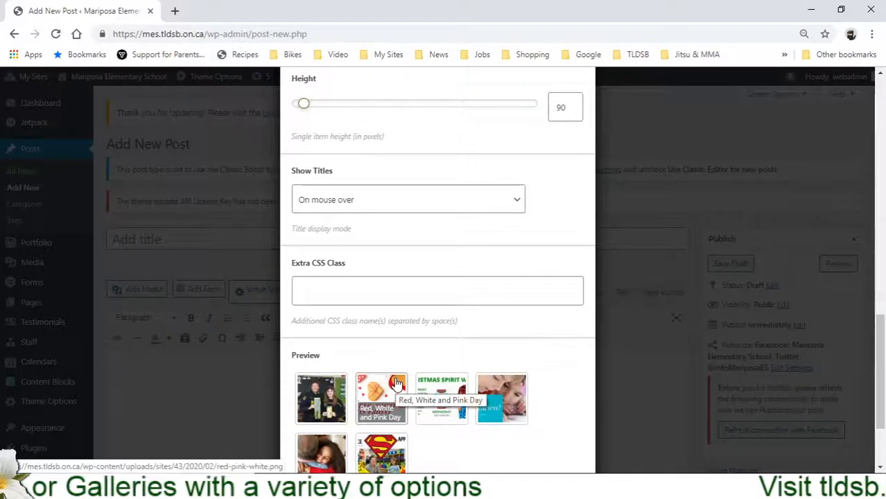
pyautogui.scroll(-2, 397, 383)
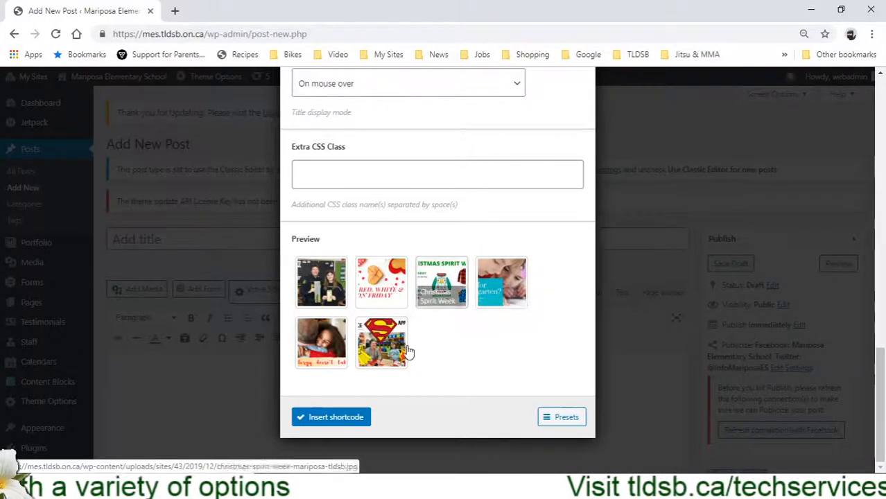
# Switch from the Gallery shortcode to the Slider shortcode among the gallery types and read the notice about Image Carousel.
pyautogui.scroll(10, 408, 350)
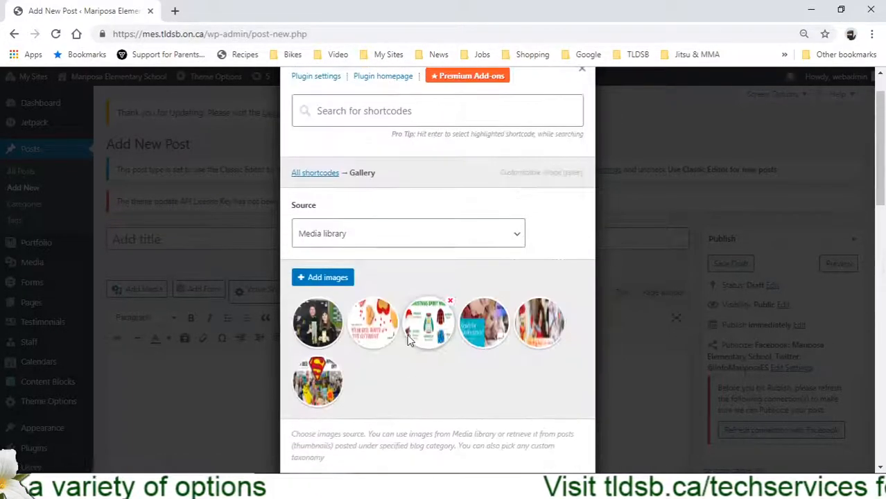
pyautogui.click(311, 173)
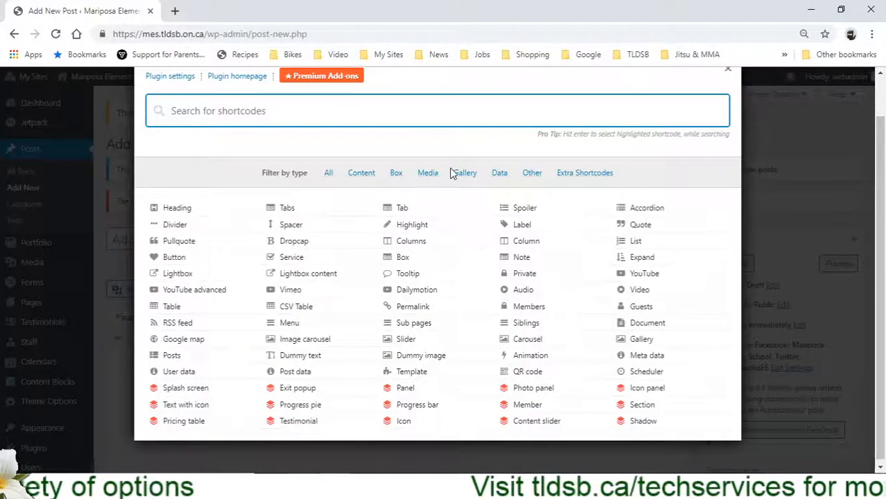
pyautogui.click(466, 174)
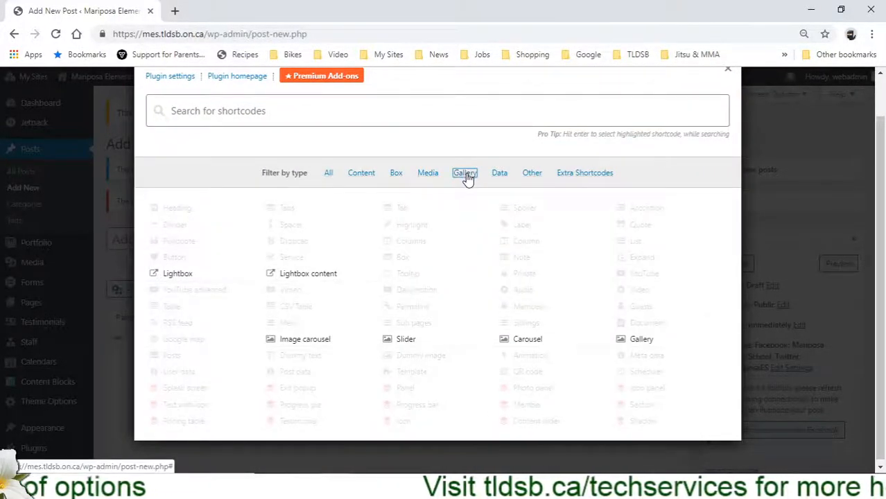
pyautogui.click(392, 344)
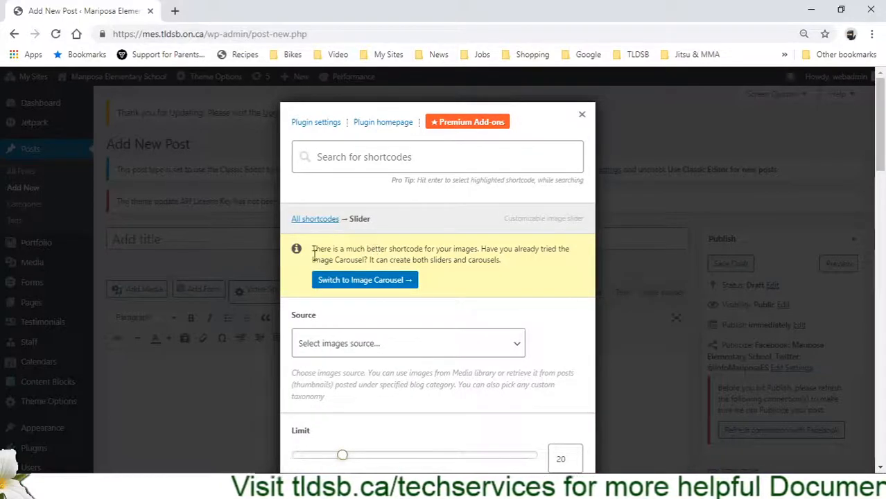
pyautogui.moveTo(346, 250); pyautogui.dragTo(490, 246)
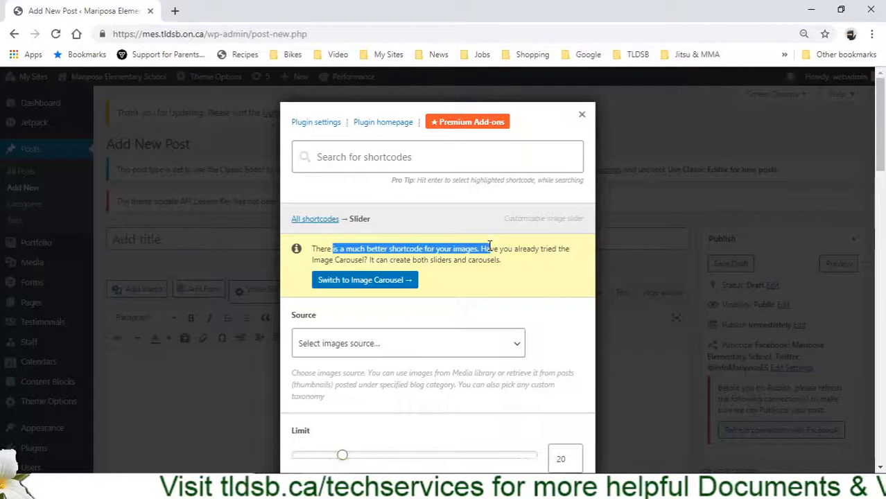
pyautogui.click(527, 267)
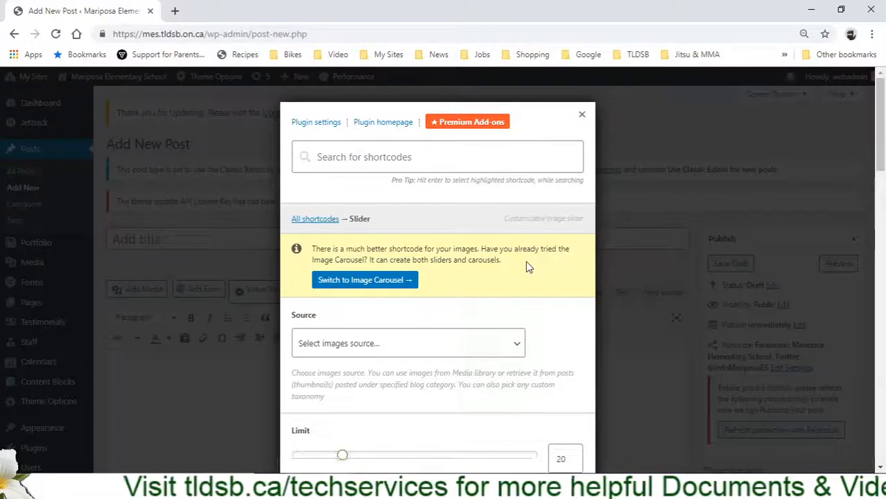
# Switch from the Slider to the Image Carousel shortcode and set its images source to Media library.
pyautogui.click(343, 283)
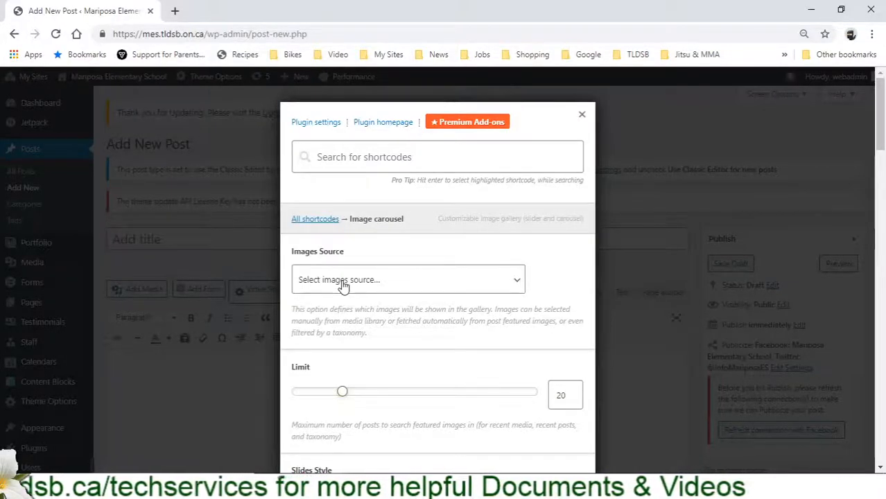
pyautogui.click(342, 284)
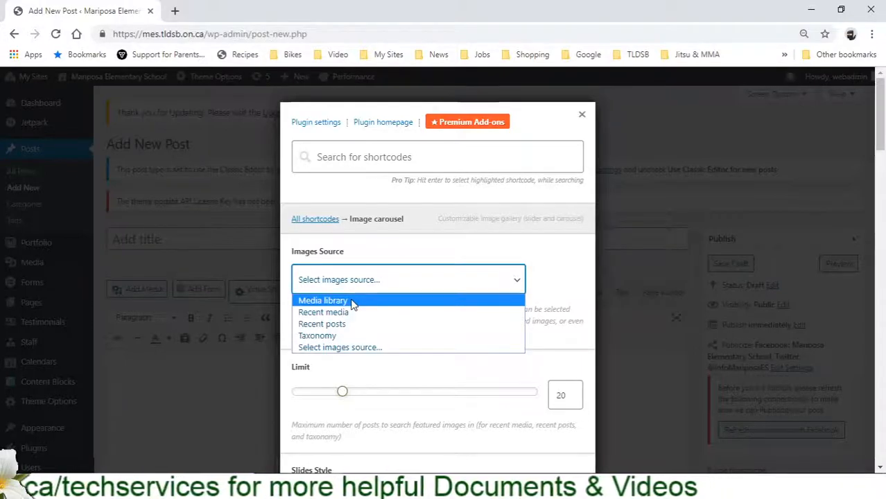
pyautogui.click(352, 303)
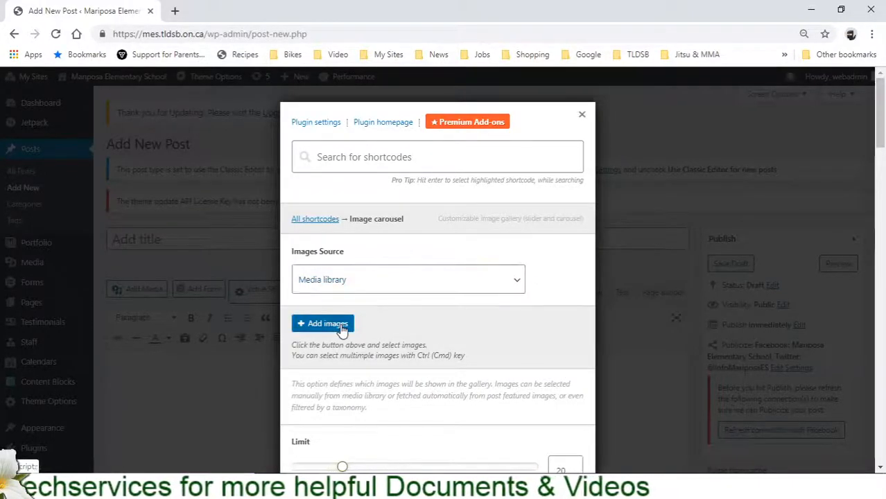
# Add six media library images to the carousel: Red, White & Pink Friday, the first police officer photo, food allergy, kindergarten registration, school bus and TLAC.
pyautogui.click(342, 326)
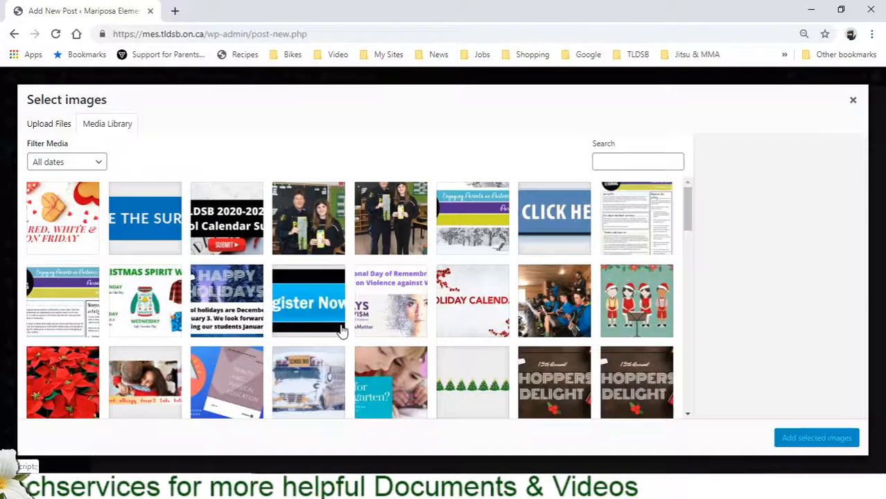
pyautogui.click(69, 234)
pyautogui.click(309, 224)
pyautogui.click(150, 378)
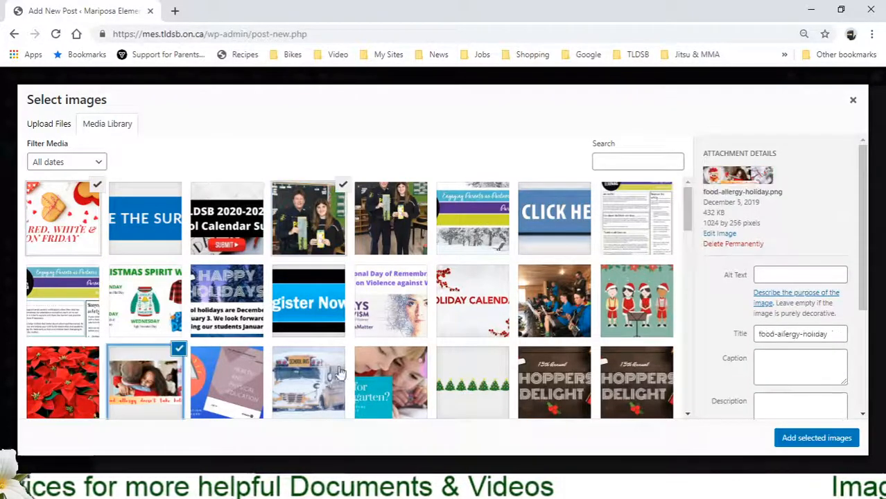
pyautogui.click(386, 357)
pyautogui.click(303, 392)
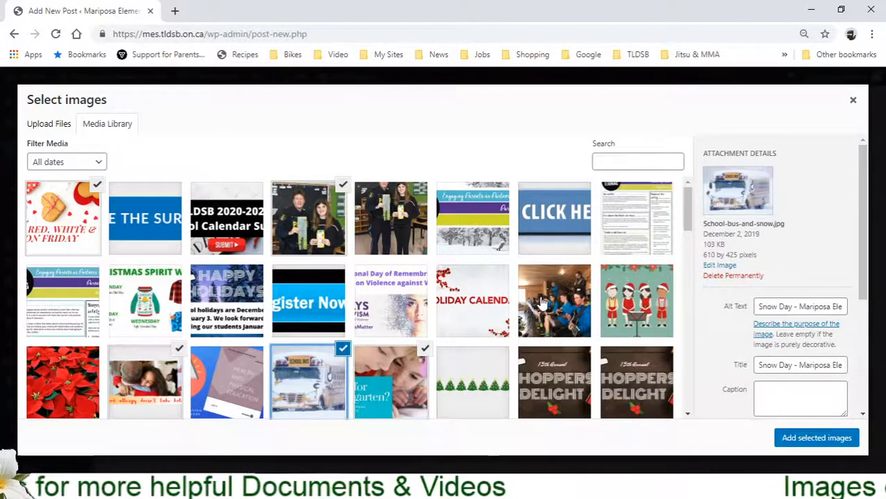
pyautogui.click(583, 306)
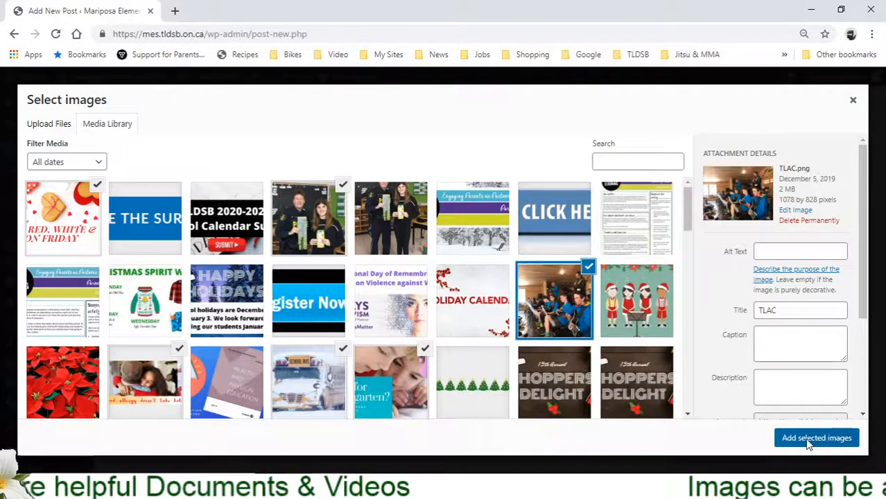
pyautogui.click(789, 439)
# Review the carousel's settings, including the Slides Style choices, cropping, columns, alignment, captions, navigation, link, autoplay, transition speed and image size.
pyautogui.scroll(-5, 547, 415)
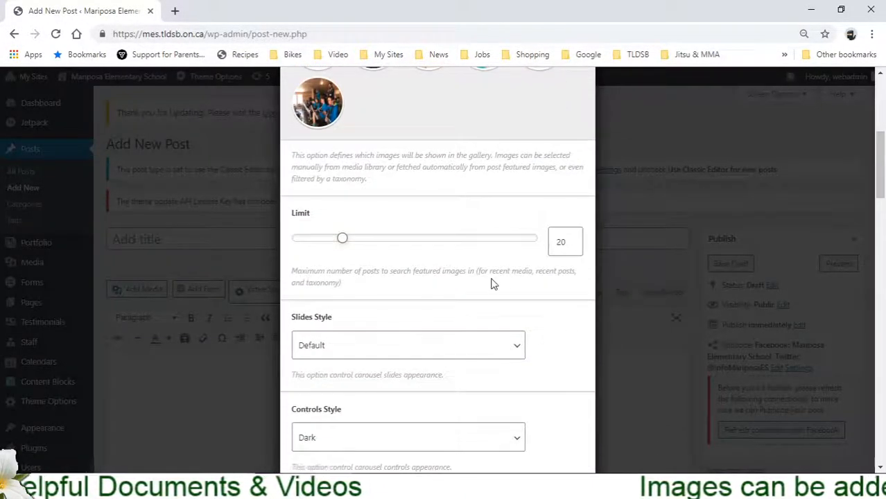
pyautogui.scroll(-2, 494, 284)
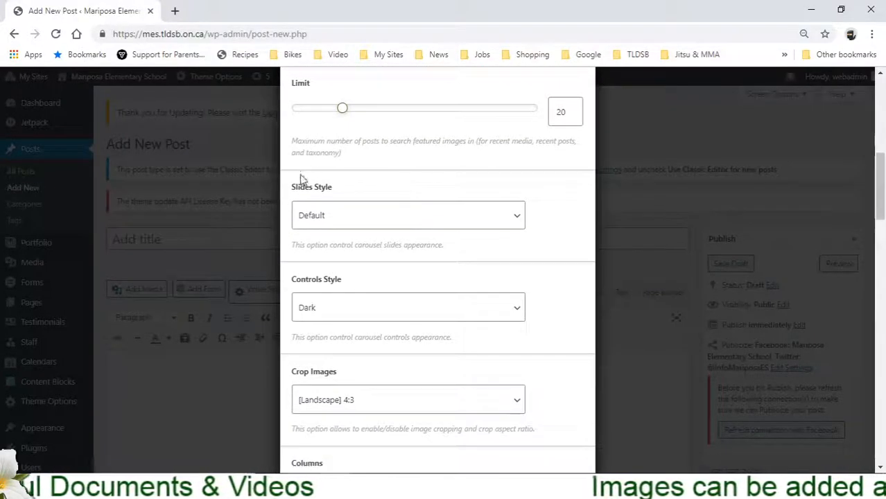
pyautogui.click(415, 220)
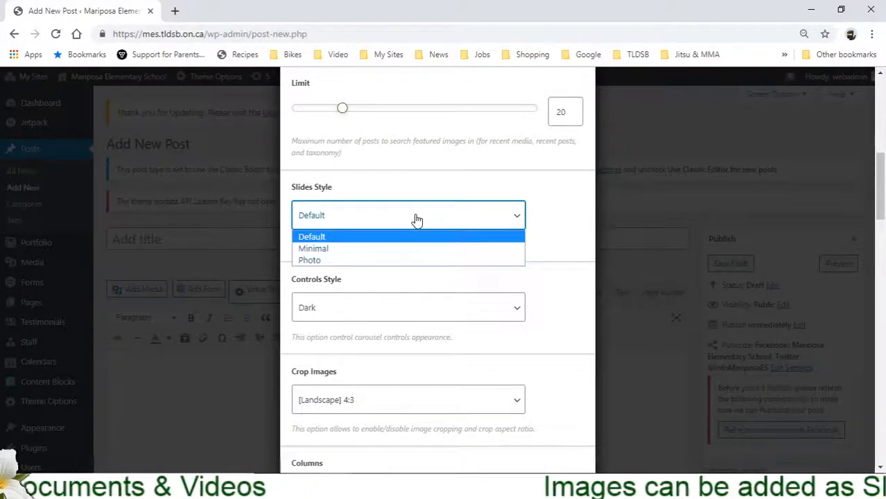
pyautogui.click(393, 165)
pyautogui.scroll(-2, 388, 223)
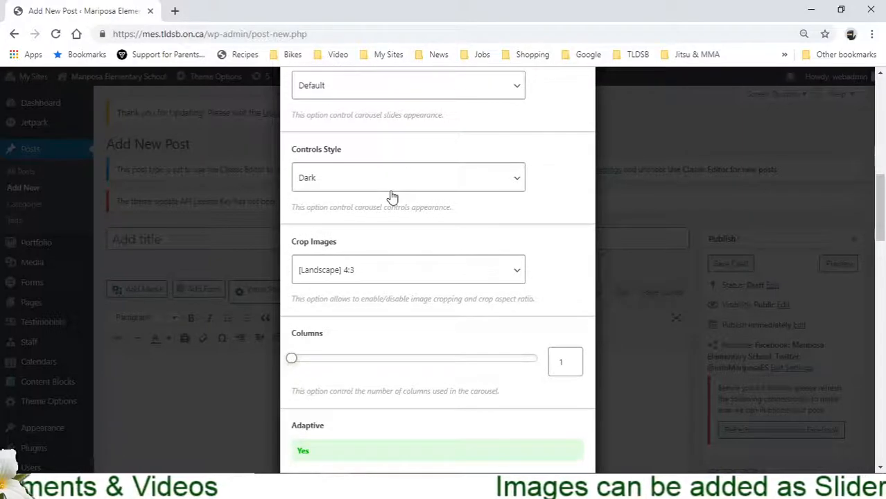
pyautogui.scroll(-2, 391, 180)
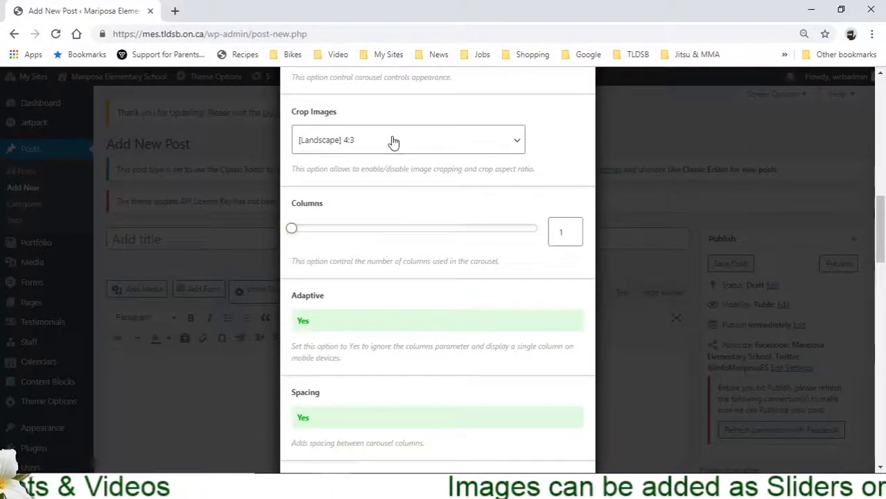
pyautogui.scroll(-4, 408, 211)
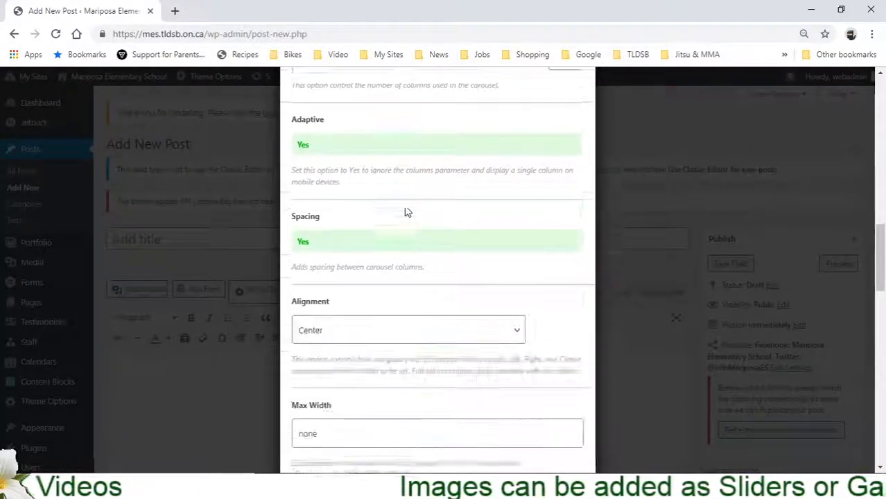
pyautogui.scroll(-6, 407, 211)
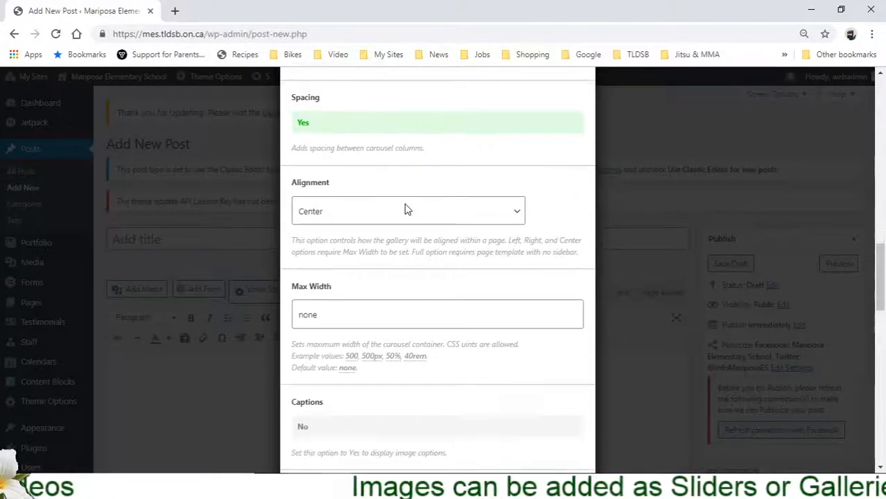
pyautogui.scroll(-1, 408, 211)
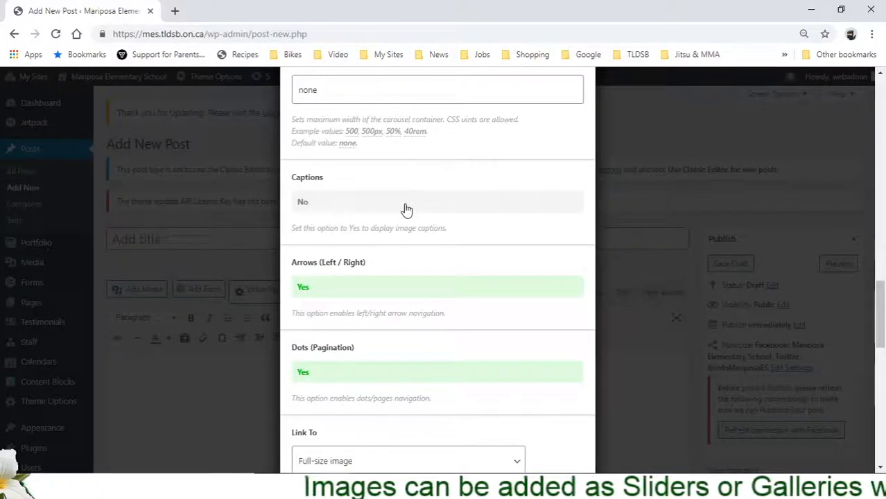
pyautogui.scroll(-8, 407, 210)
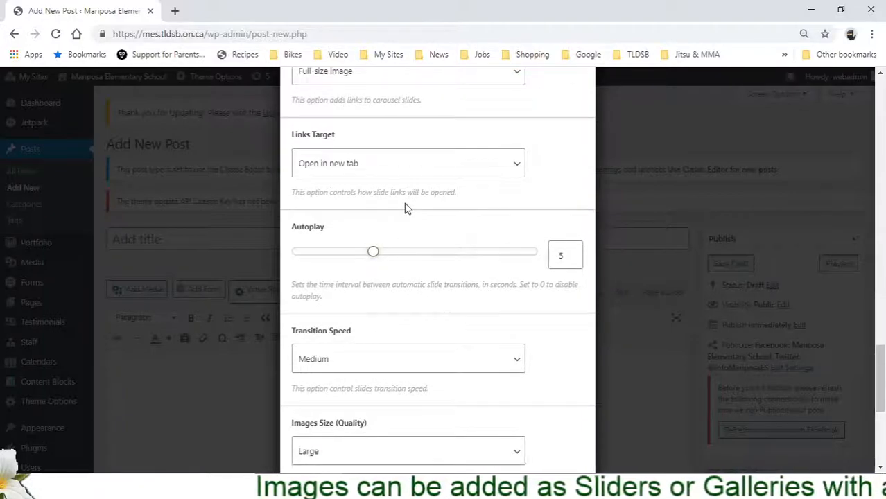
pyautogui.scroll(-5, 383, 220)
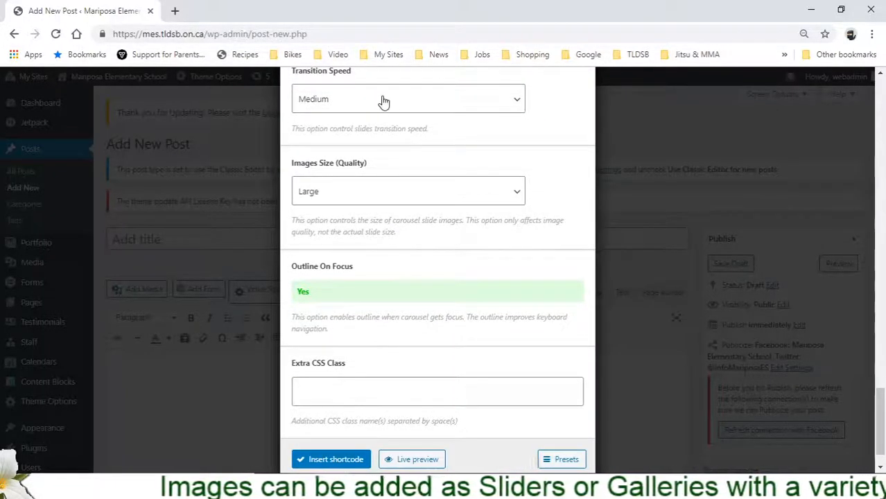
pyautogui.scroll(-1, 381, 208)
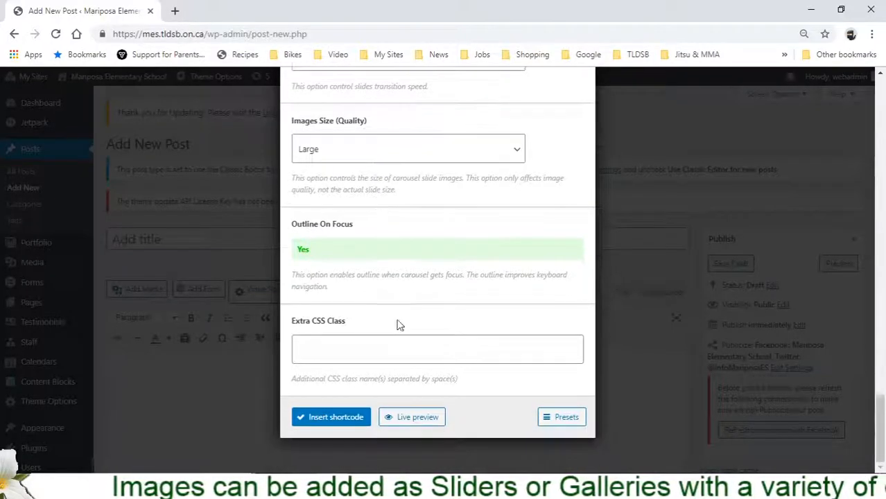
# Generate a live preview of the image carousel and advance through its slides.
pyautogui.click(420, 418)
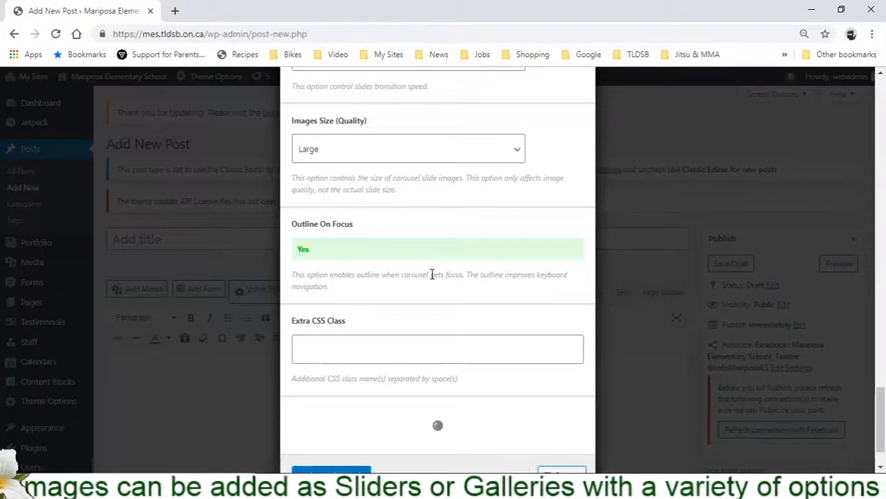
pyautogui.scroll(-2, 431, 275)
pyautogui.scroll(-2, 431, 275)
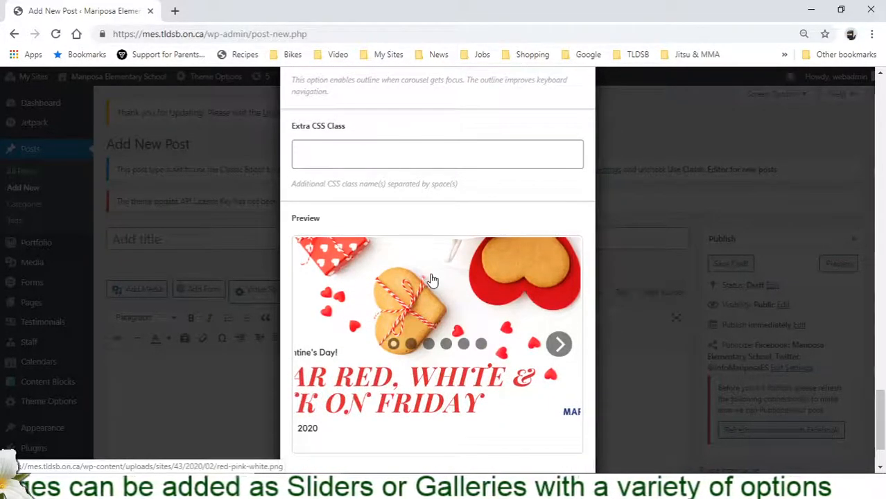
pyautogui.click(559, 344)
pyautogui.click(559, 344)
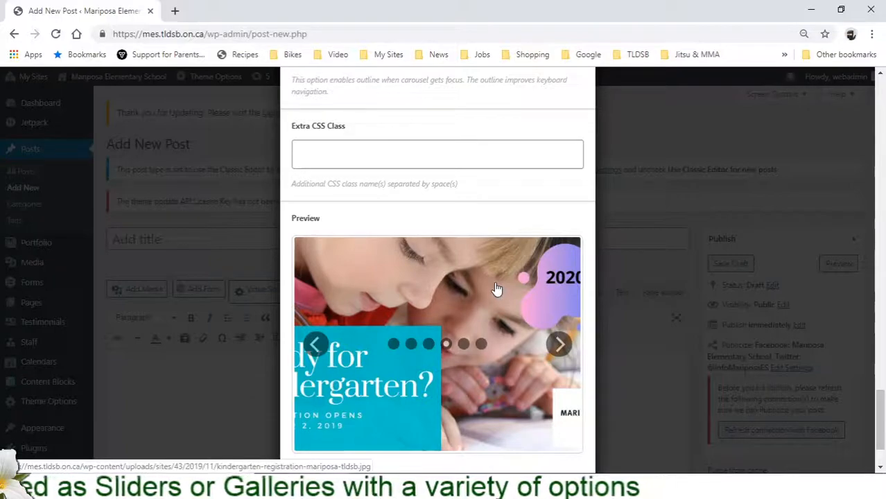
pyautogui.scroll(-1, 496, 289)
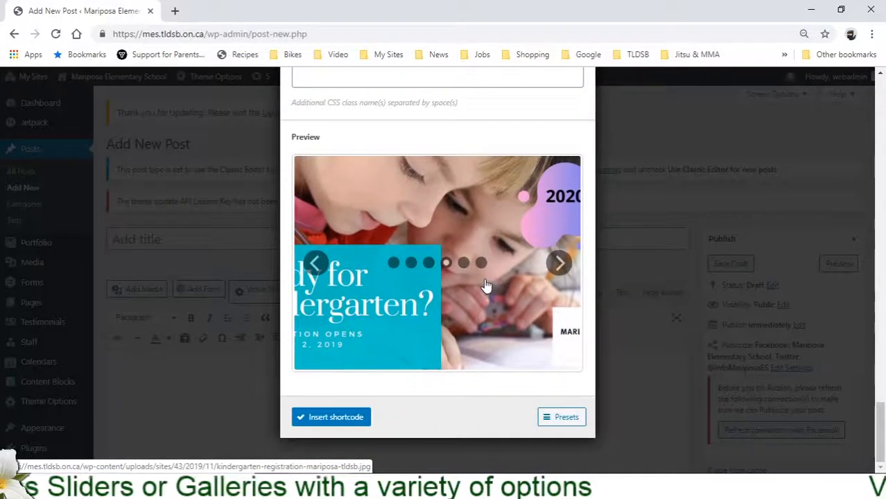
# Insert the image carousel shortcode into the post and examine its shortcode name and media ID list.
pyautogui.click(339, 417)
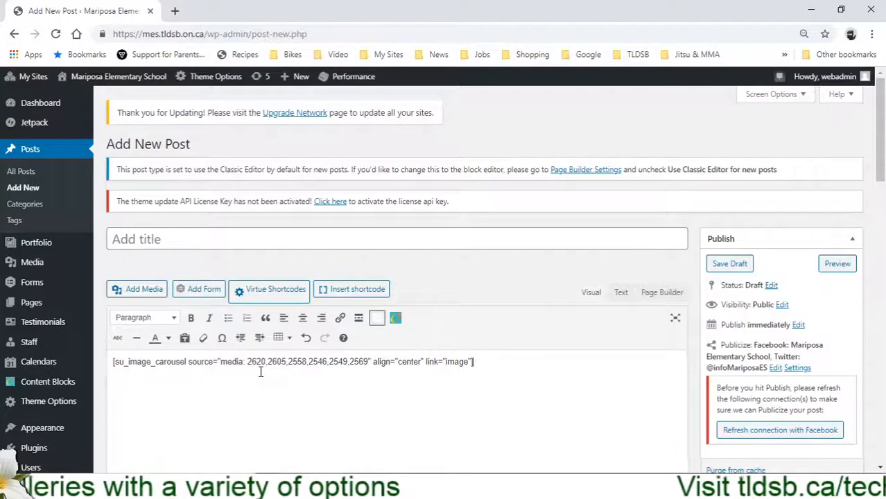
pyautogui.moveTo(178, 366); pyautogui.dragTo(148, 367)
pyautogui.click(158, 367)
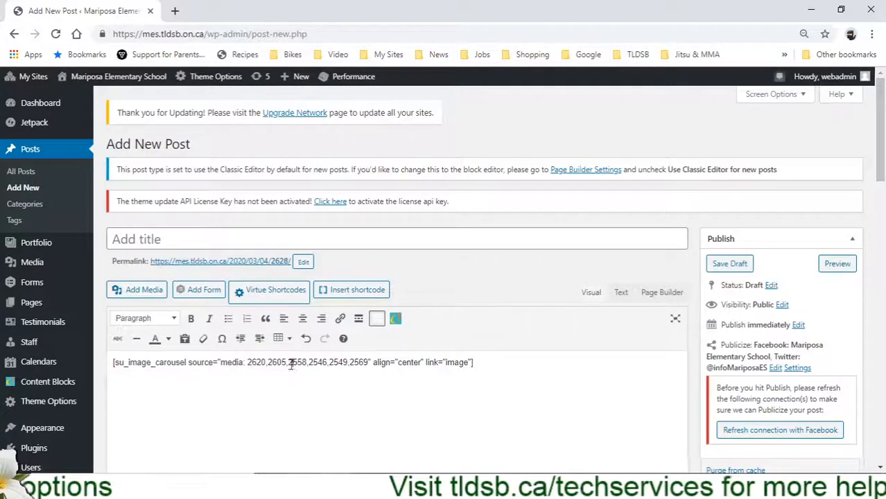
pyautogui.moveTo(248, 362); pyautogui.dragTo(378, 362)
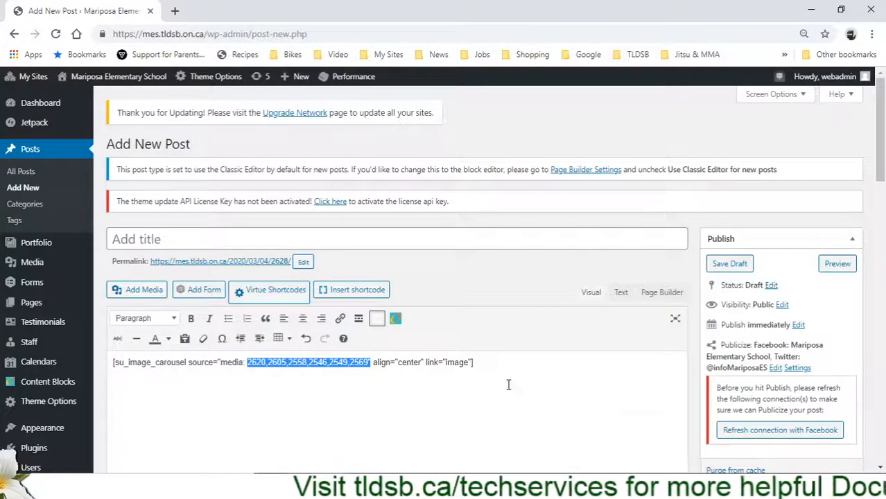
pyautogui.click(510, 373)
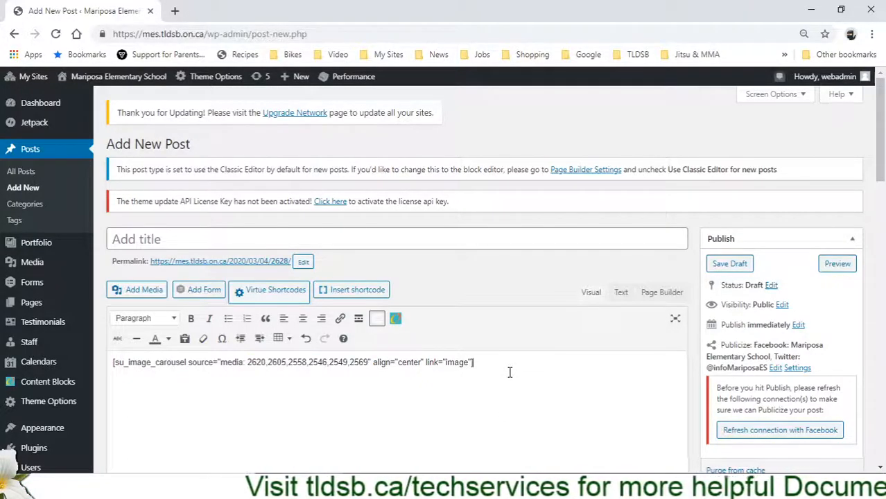
pyautogui.hotkey('ctrl', 'a')
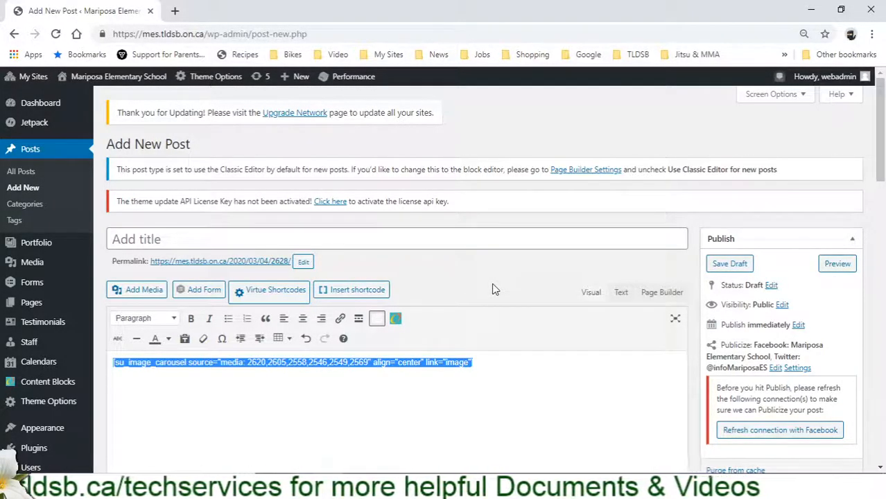
# Move the draft post to the trash and leave the editor without saving changes.
pyautogui.scroll(-2, 494, 284)
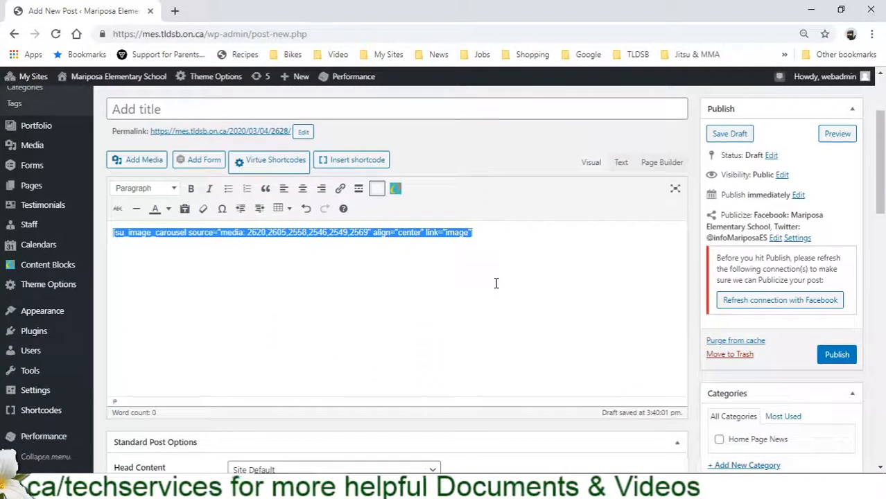
pyautogui.click(737, 360)
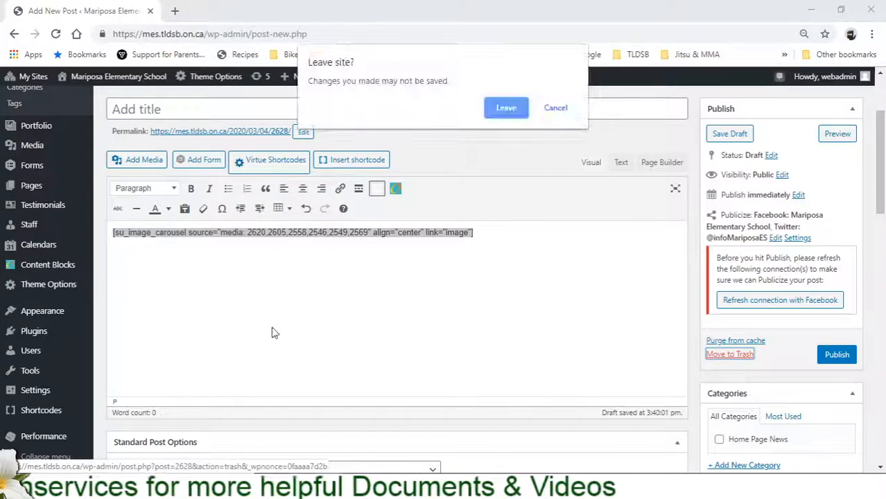
pyautogui.click(507, 109)
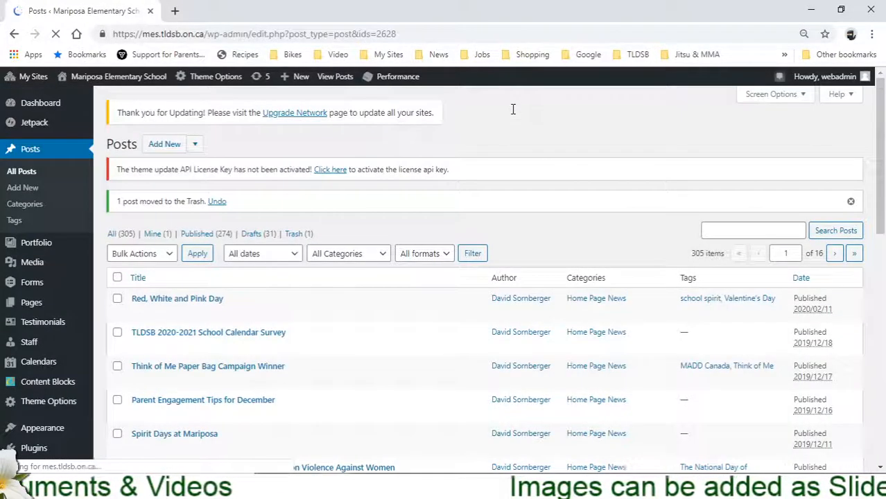
# Look through the sections of the Mariposa Elementary School home page and open that page for editing.
pyautogui.click(139, 77)
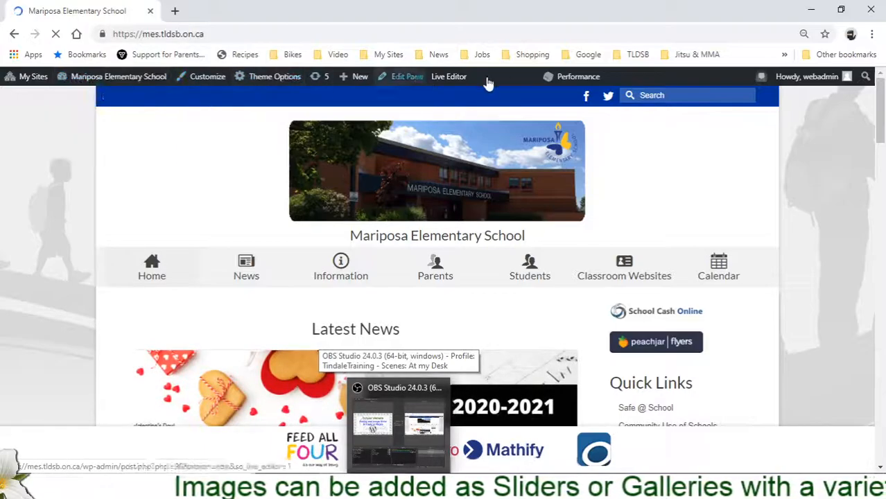
pyautogui.scroll(-1, 204, 164)
pyautogui.scroll(-3, 204, 164)
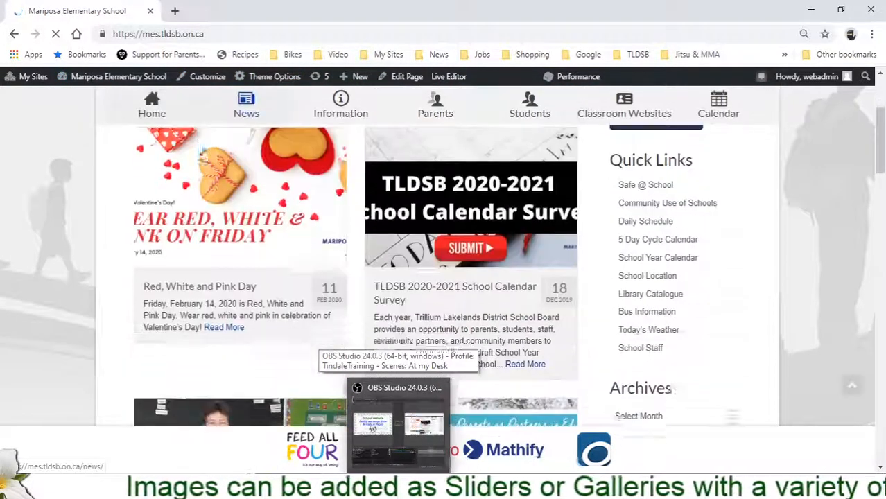
pyautogui.scroll(-10, 342, 172)
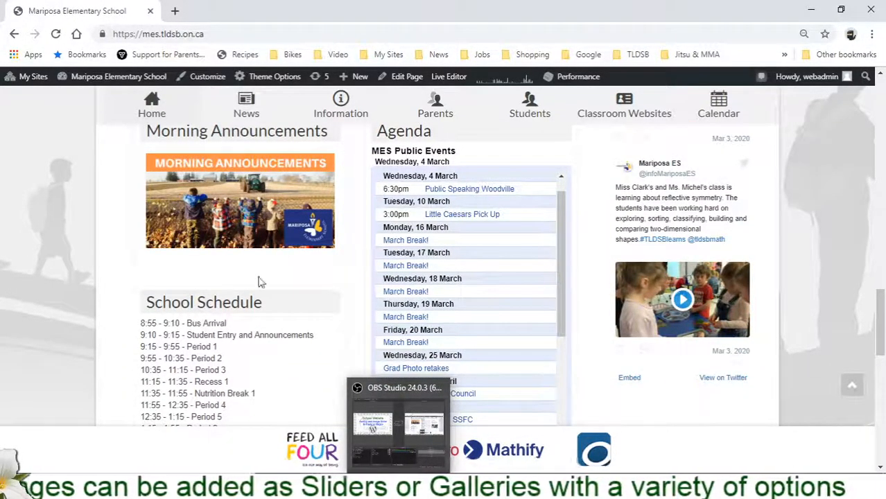
pyautogui.scroll(-4, 253, 301)
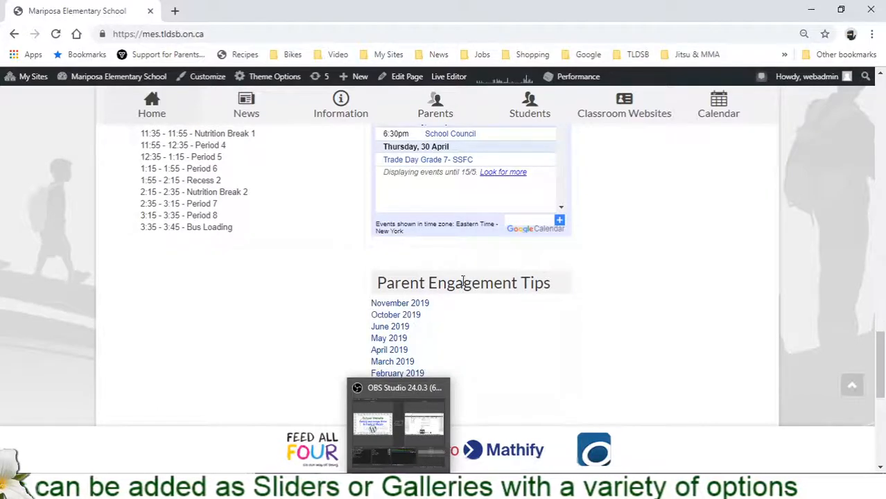
pyautogui.click(408, 77)
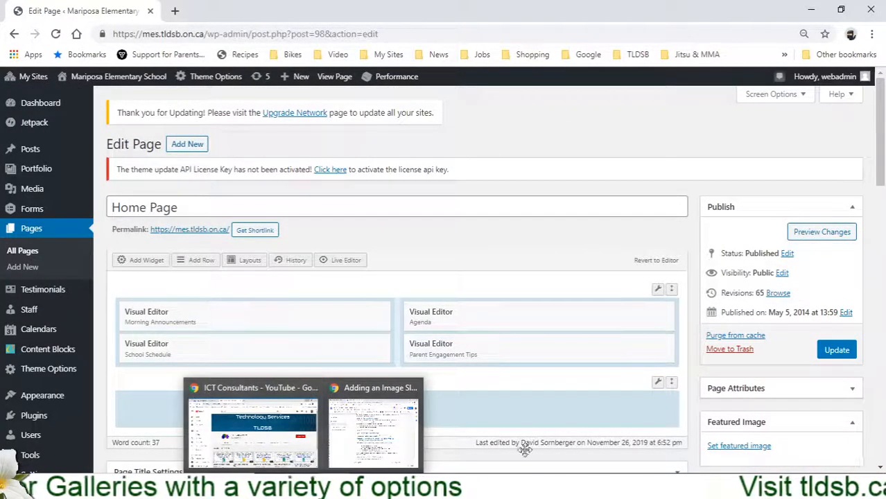
# Add a Shortcodes Ultimate widget to the first column of the empty second row on the home page.
pyautogui.scroll(-1, 483, 395)
pyautogui.scroll(-2, 483, 394)
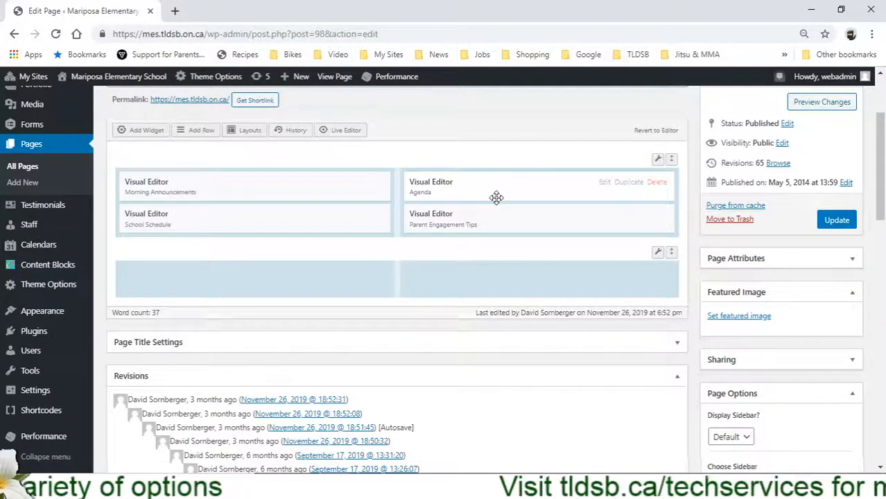
pyautogui.click(324, 278)
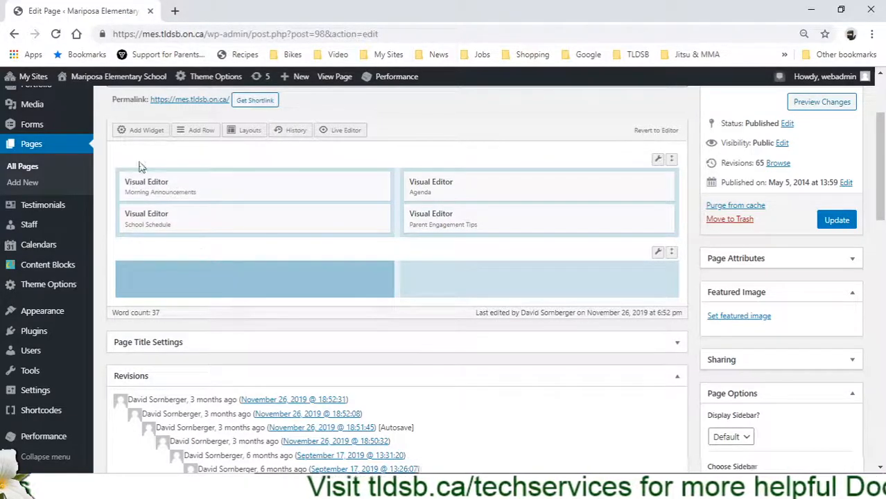
pyautogui.click(142, 131)
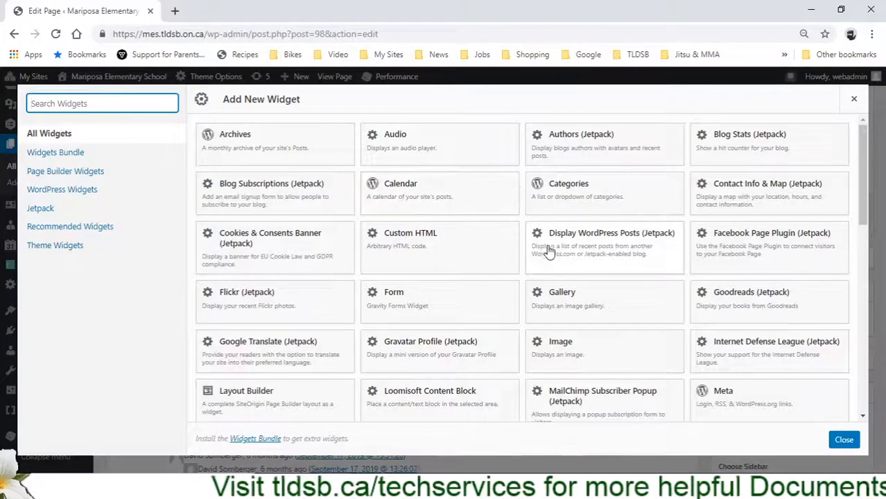
pyautogui.scroll(-1, 548, 255)
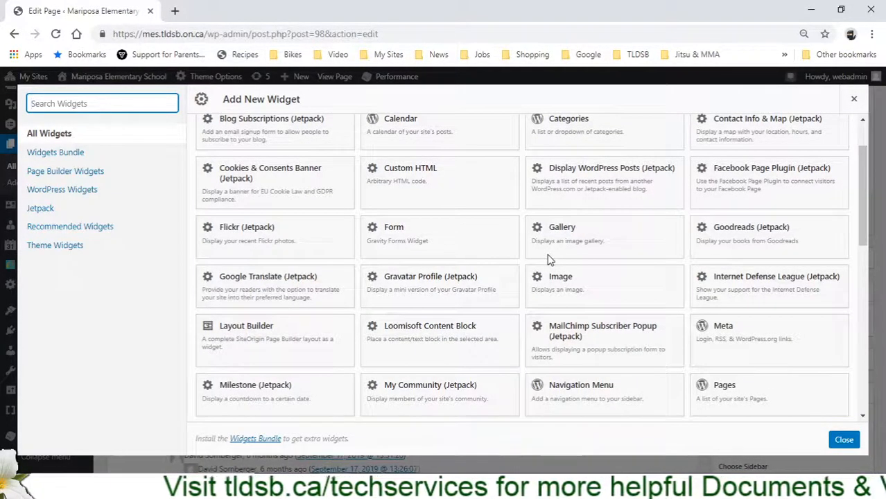
pyautogui.scroll(-5, 548, 258)
pyautogui.scroll(-1, 546, 272)
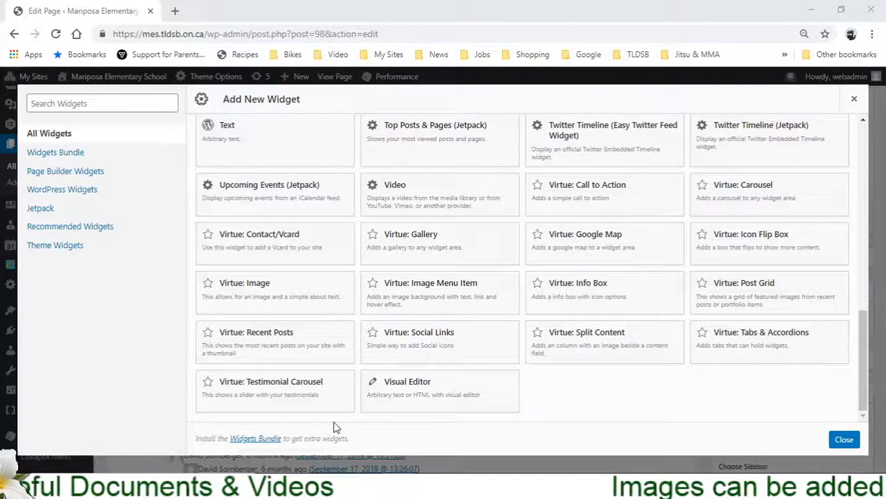
pyautogui.scroll(3, 494, 310)
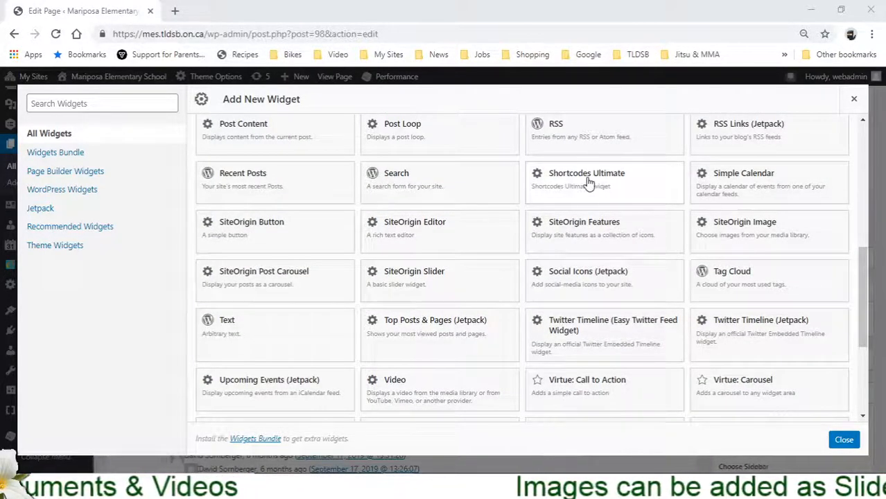
pyautogui.click(620, 182)
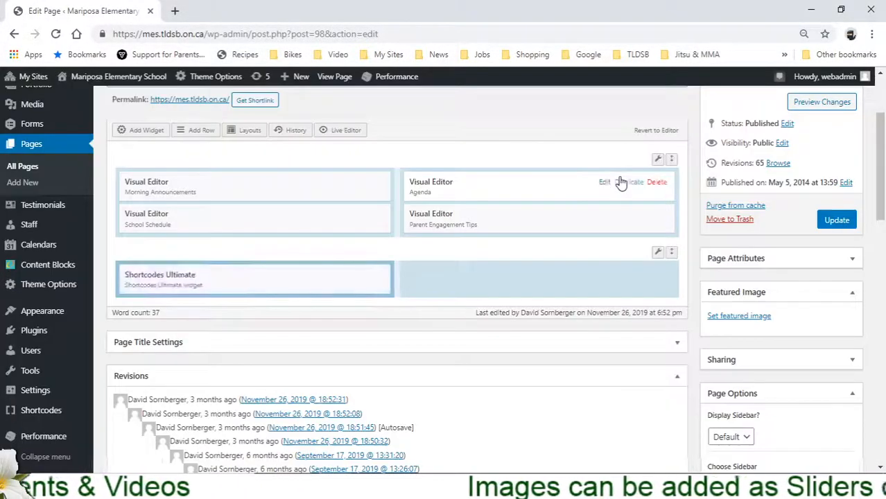
# Edit the Shortcodes Ultimate widget and choose the Image carousel shortcode from the gallery shortcodes.
pyautogui.moveTo(211, 272)
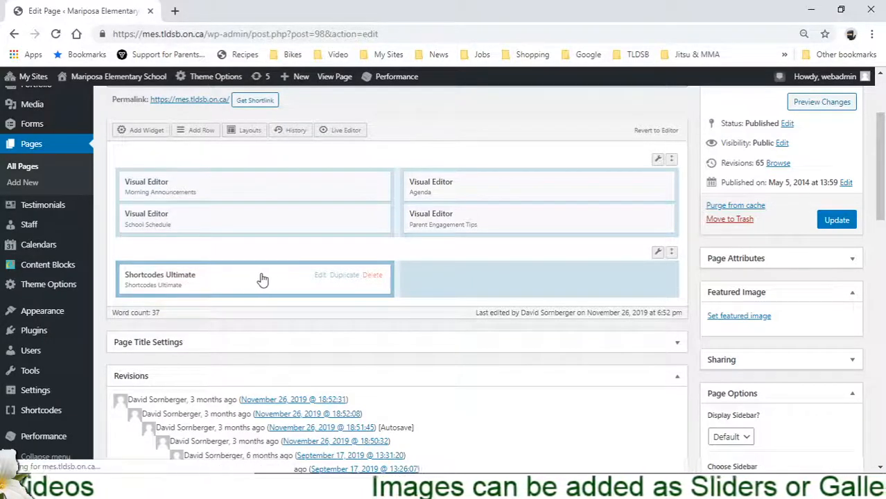
pyautogui.click(320, 276)
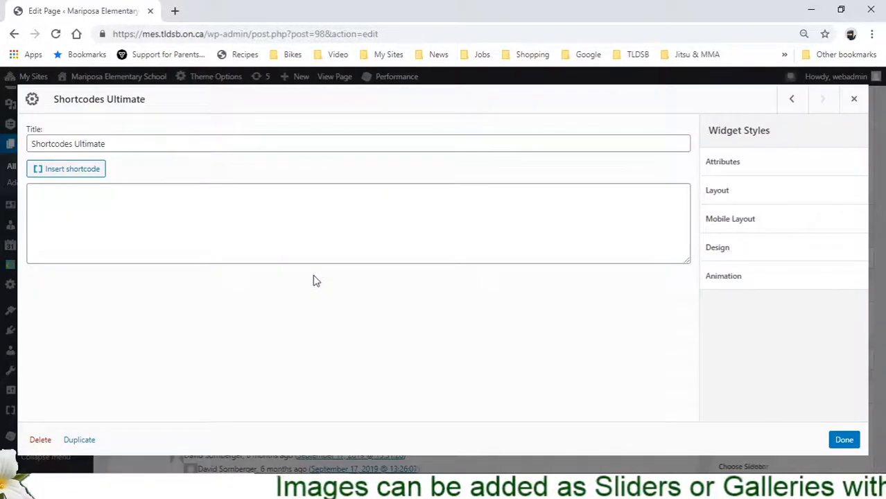
pyautogui.click(64, 170)
pyautogui.click(464, 220)
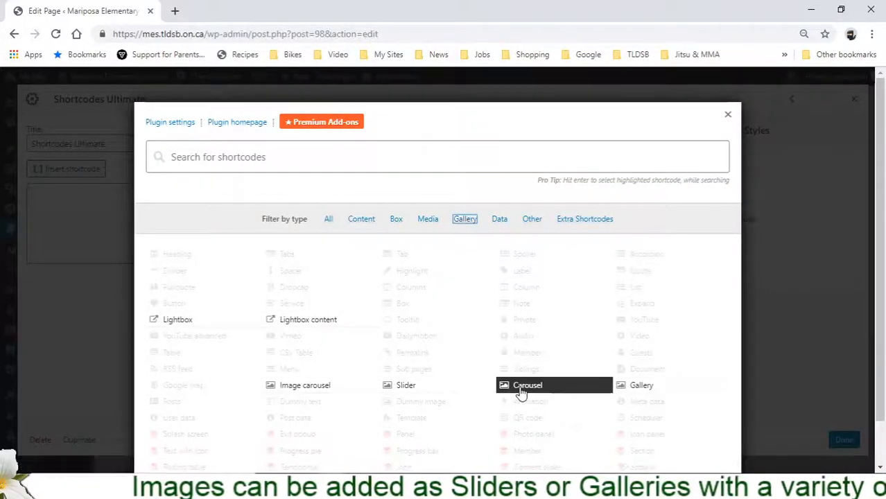
pyautogui.click(521, 388)
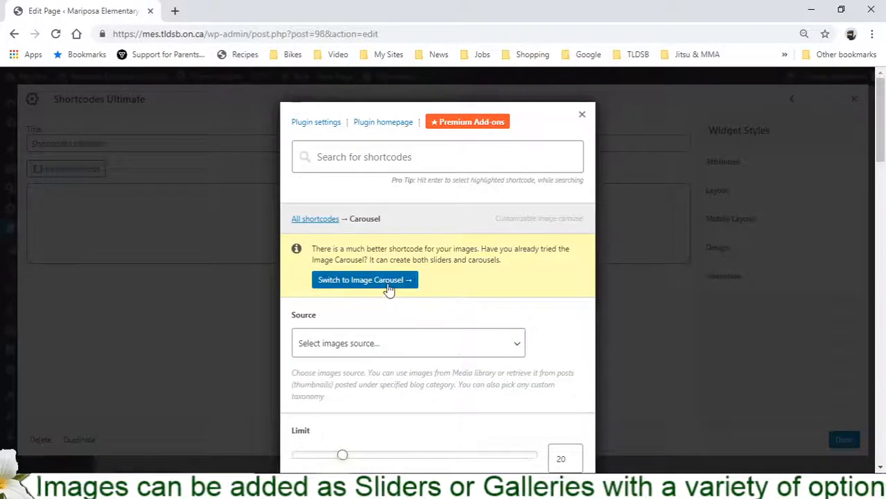
pyautogui.click(388, 288)
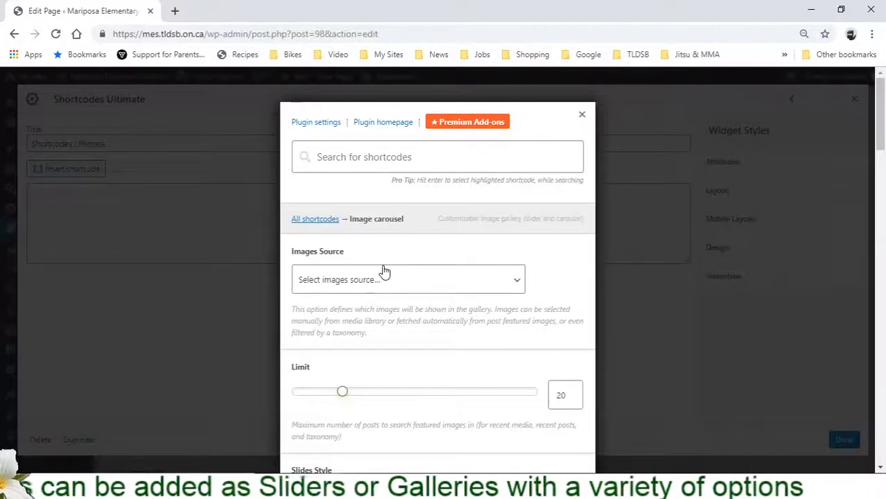
# Set the image carousel's source to Recent posts.
pyautogui.click(320, 279)
pyautogui.click(323, 300)
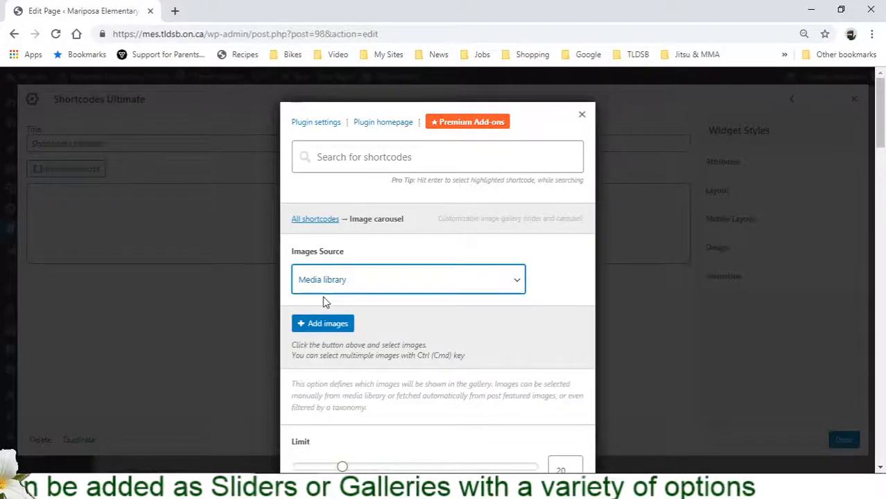
pyautogui.click(324, 279)
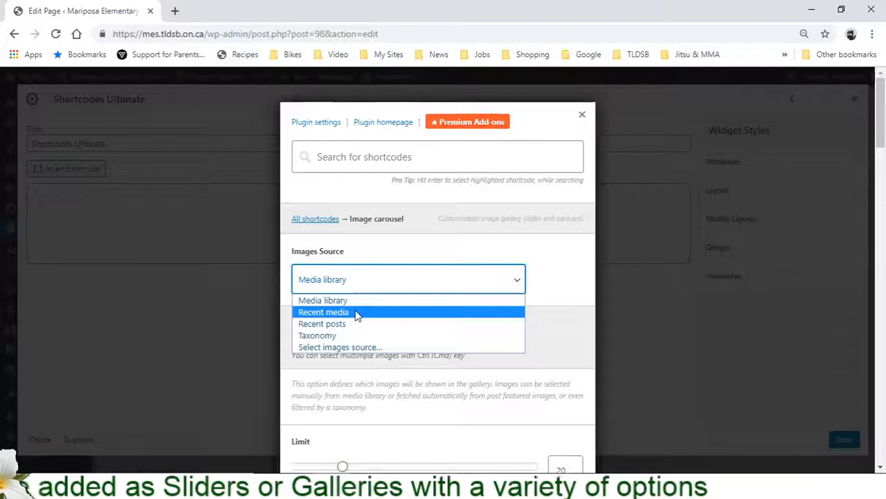
pyautogui.click(335, 324)
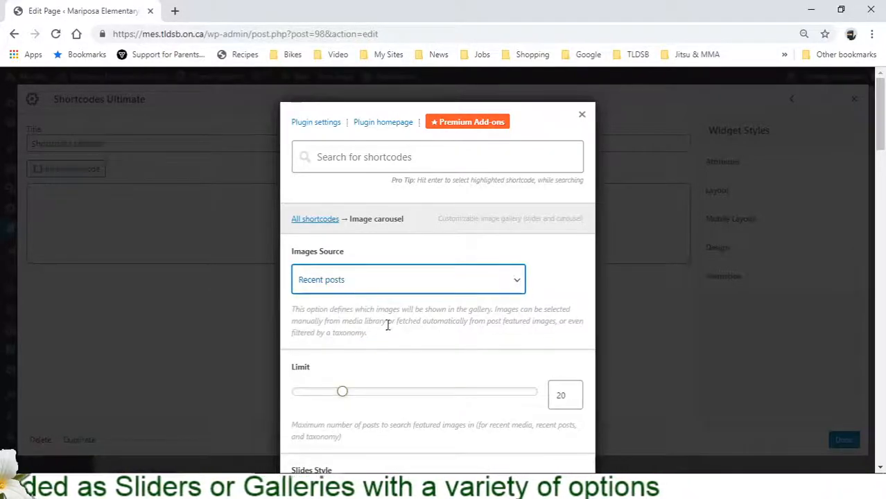
# Look over the remaining carousel options, generate a live preview and advance through several slides.
pyautogui.scroll(-3, 388, 323)
pyautogui.scroll(-4, 388, 327)
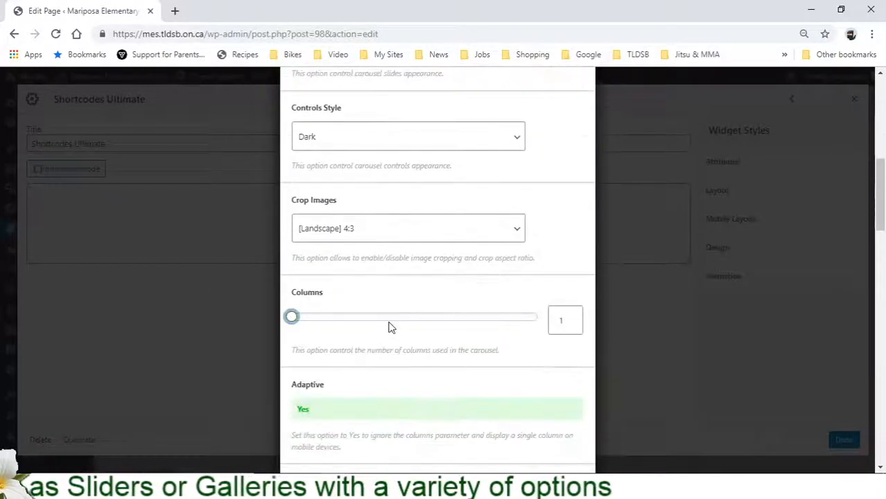
pyautogui.scroll(-6, 392, 326)
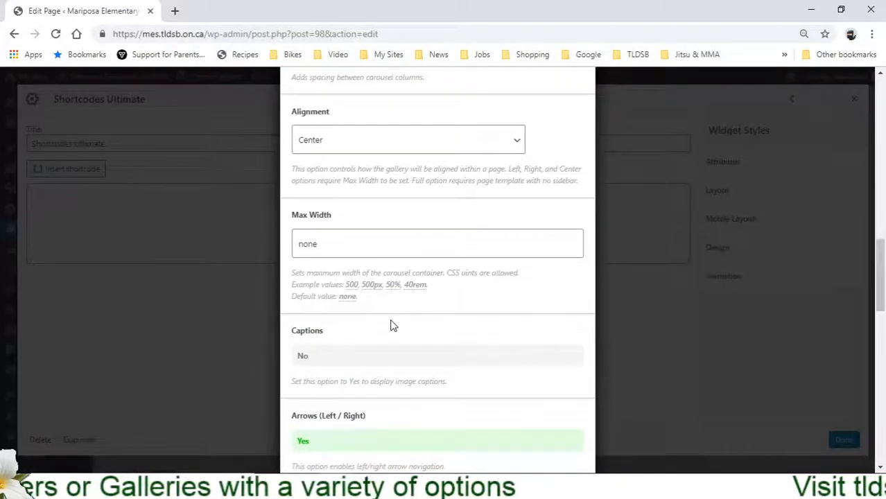
pyautogui.scroll(-4, 392, 326)
pyautogui.scroll(-5, 392, 326)
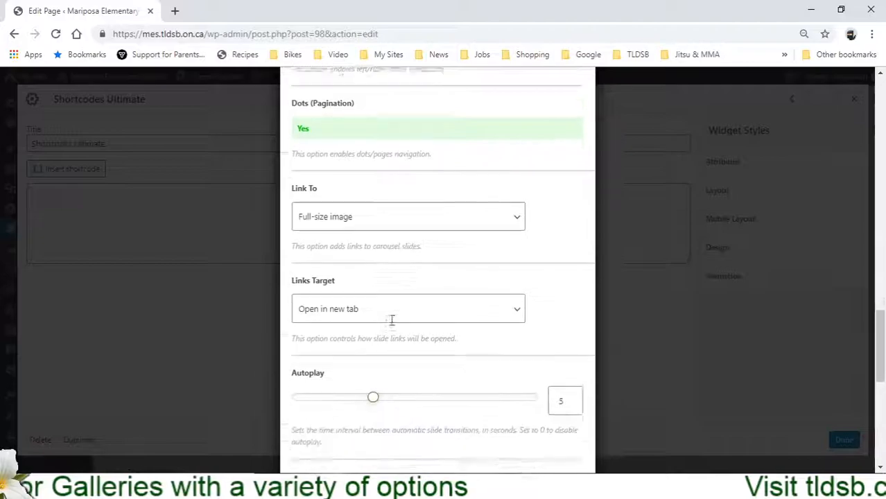
pyautogui.scroll(-3, 391, 326)
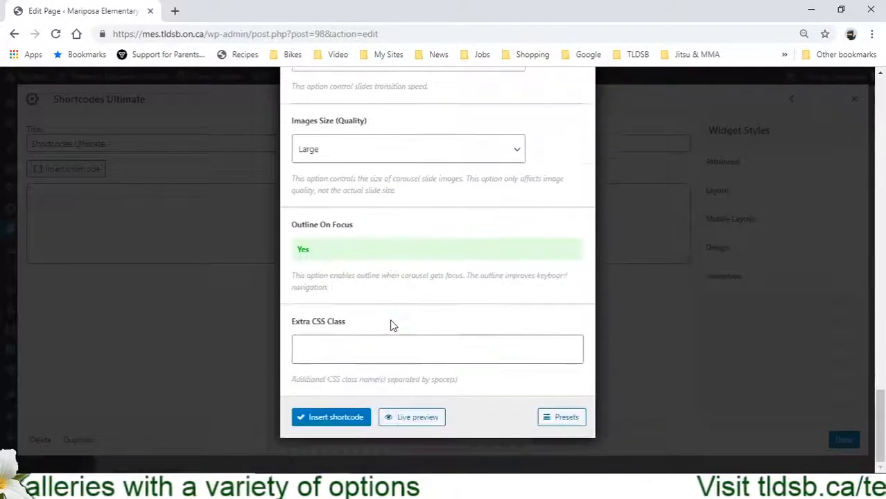
pyautogui.click(422, 425)
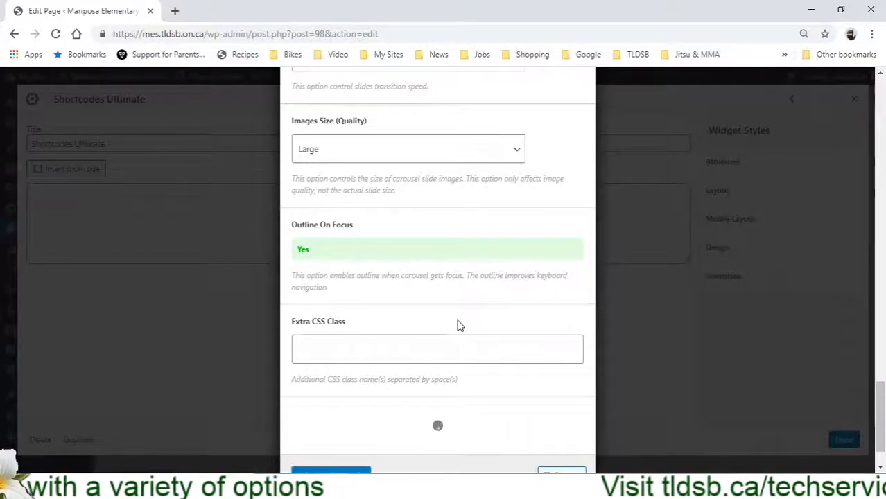
pyautogui.scroll(-4, 459, 326)
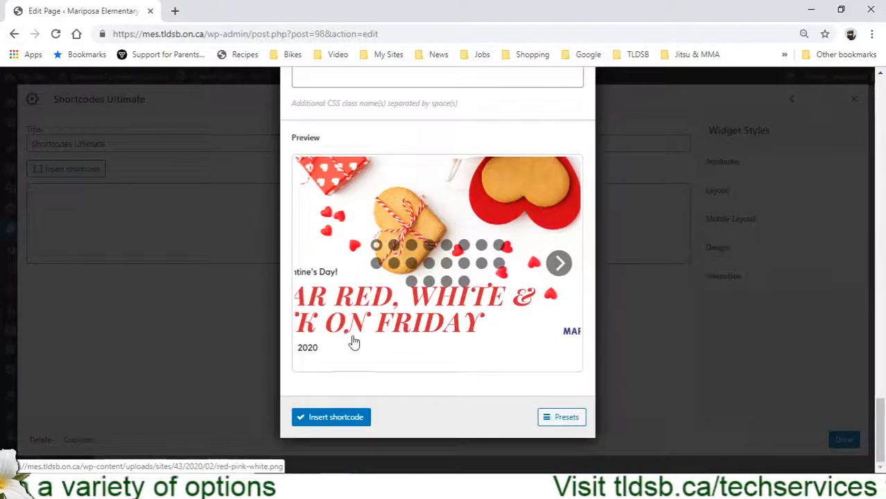
pyautogui.click(560, 263)
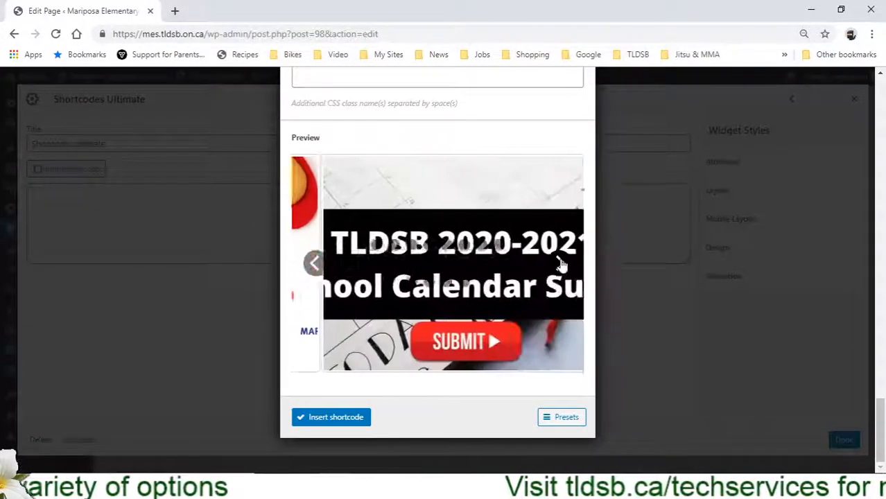
pyautogui.click(559, 263)
pyautogui.click(560, 263)
pyautogui.click(560, 263)
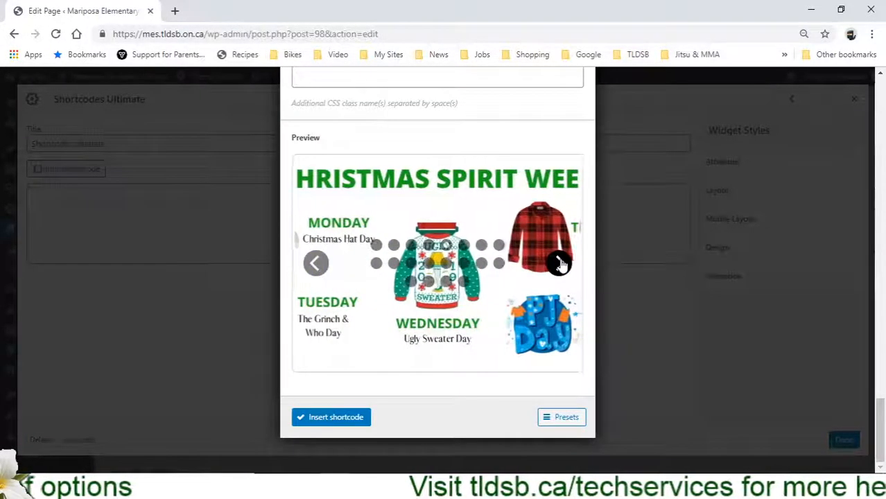
# Insert the image carousel shortcode into the widget, check its text and finish editing the widget.
pyautogui.click(330, 420)
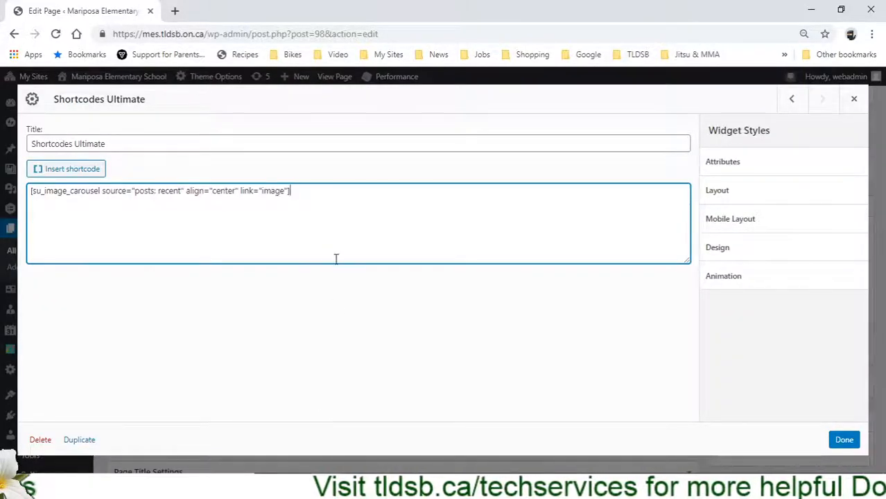
pyautogui.moveTo(311, 192); pyautogui.dragTo(57, 195)
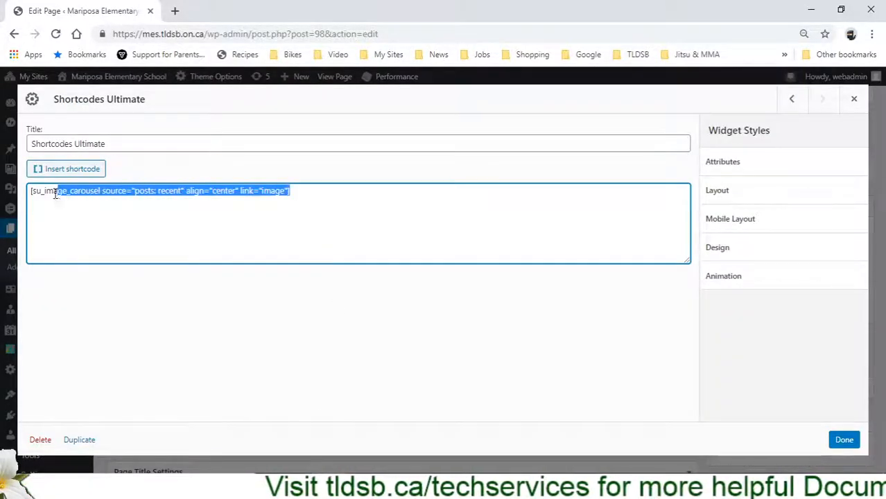
pyautogui.click(326, 213)
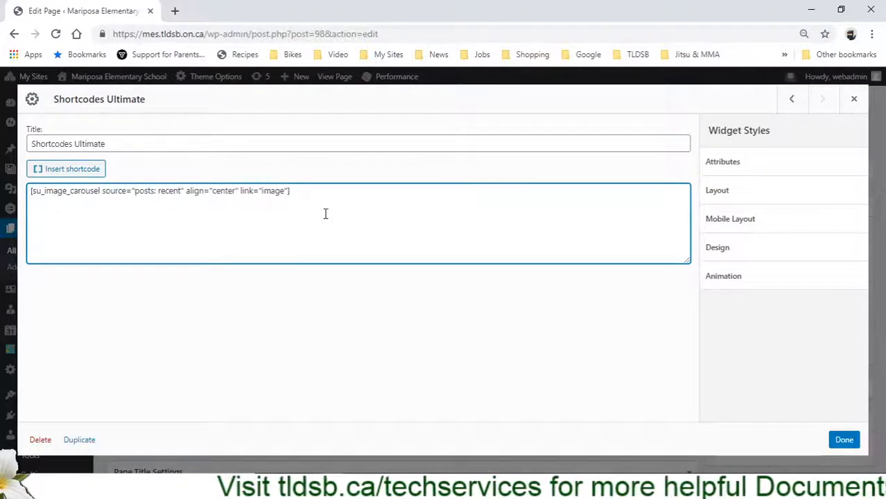
pyautogui.click(844, 440)
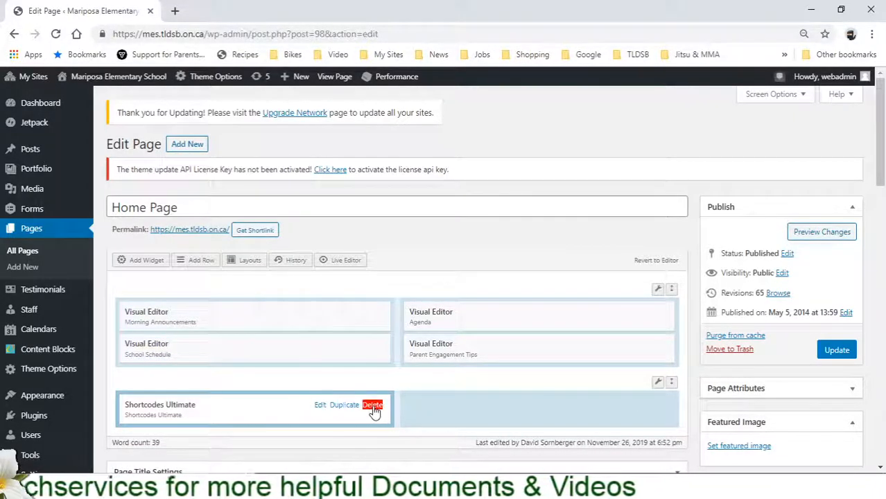
# Delete the Shortcodes Ultimate widget from the home page layout.
pyautogui.click(372, 406)
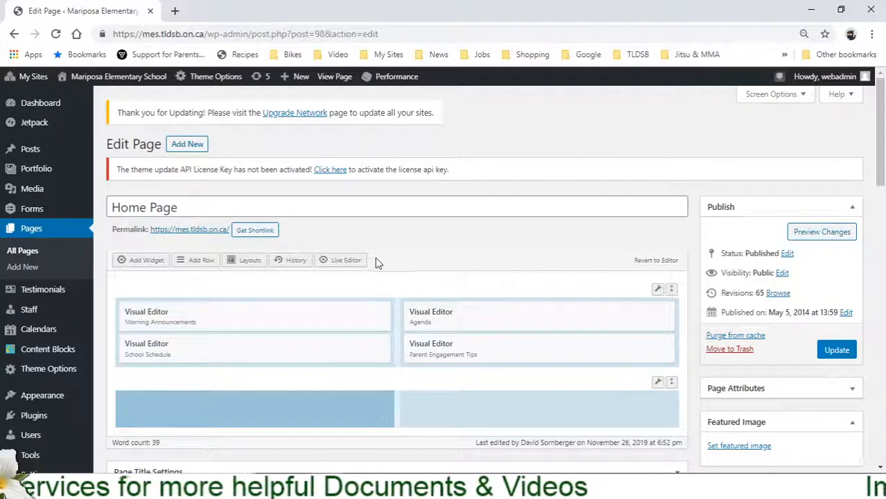